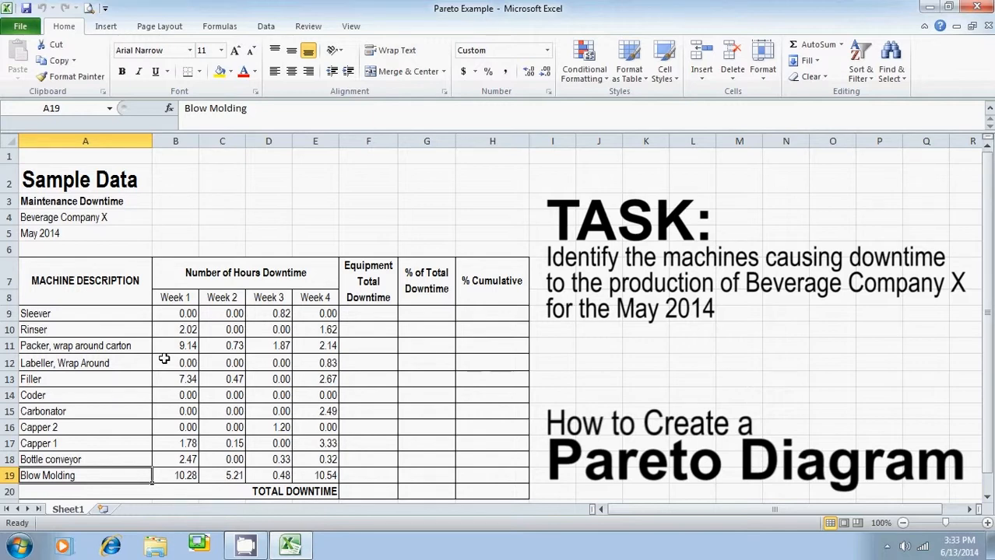
{"action": "left_click", "coordinate": [82, 288]}
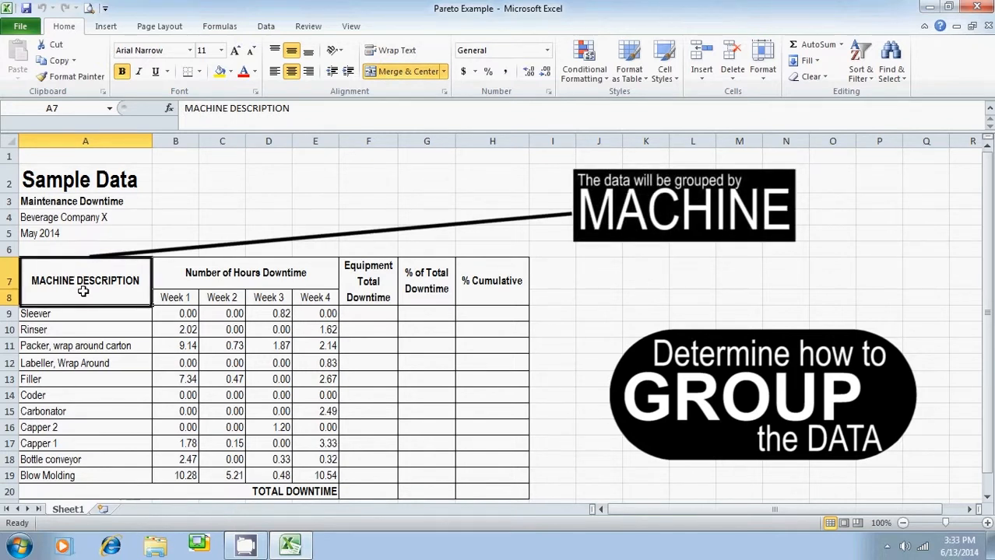
{"action": "left_click", "coordinate": [84, 234]}
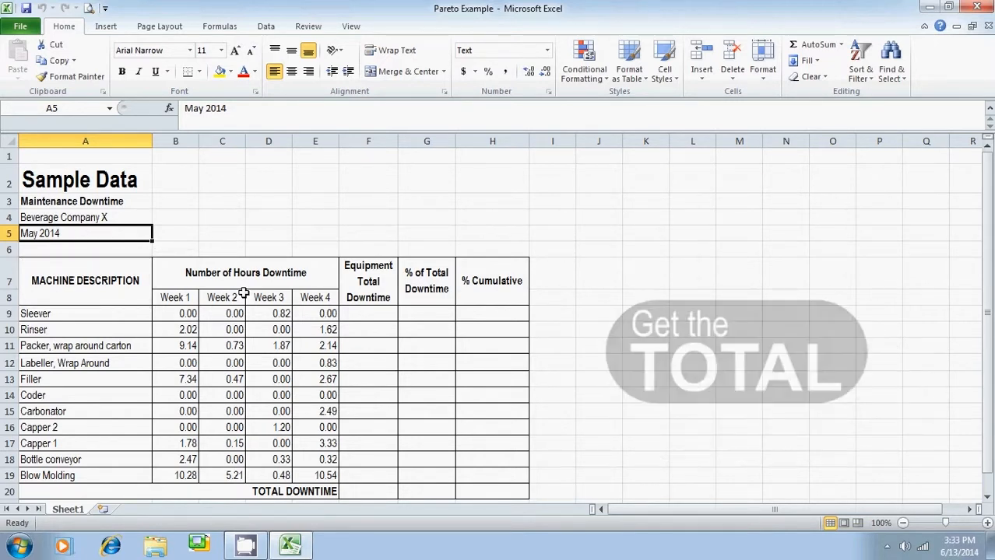
Total the first machine's weekly downtime in F9 with =SUM(B9:E9) and fill the formula down through F19
{"action": "left_click", "coordinate": [372, 312]}
{"action": "type", "text": "=SUM("}
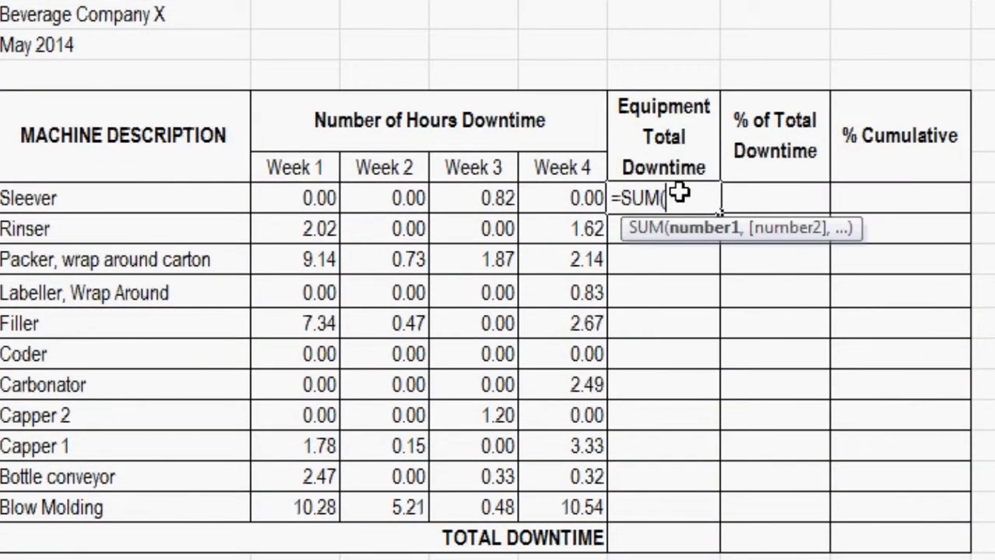
{"action": "left_click_drag", "start_coordinate": [293, 195], "coordinate": [585, 201]}
{"action": "type", "text": ")"}
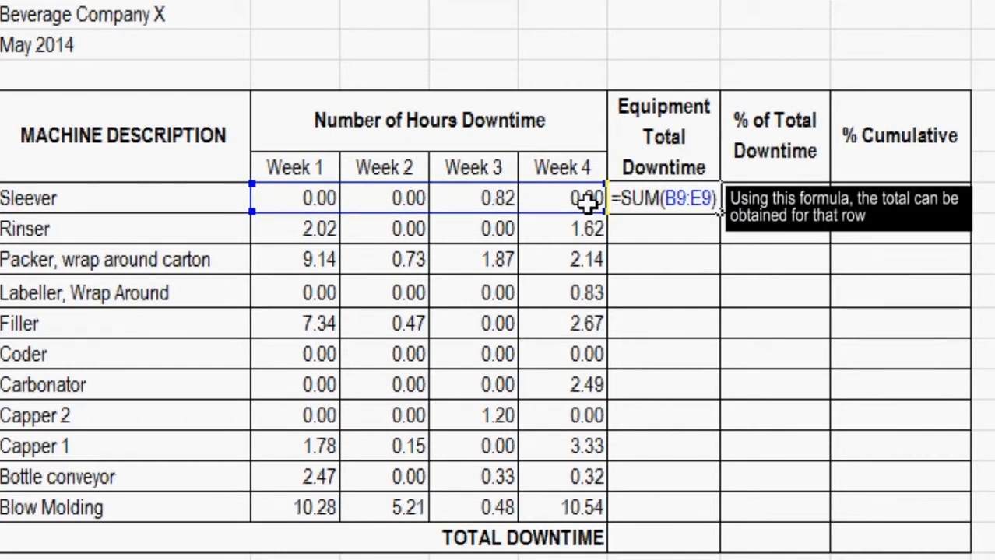
{"action": "key", "text": "Return"}
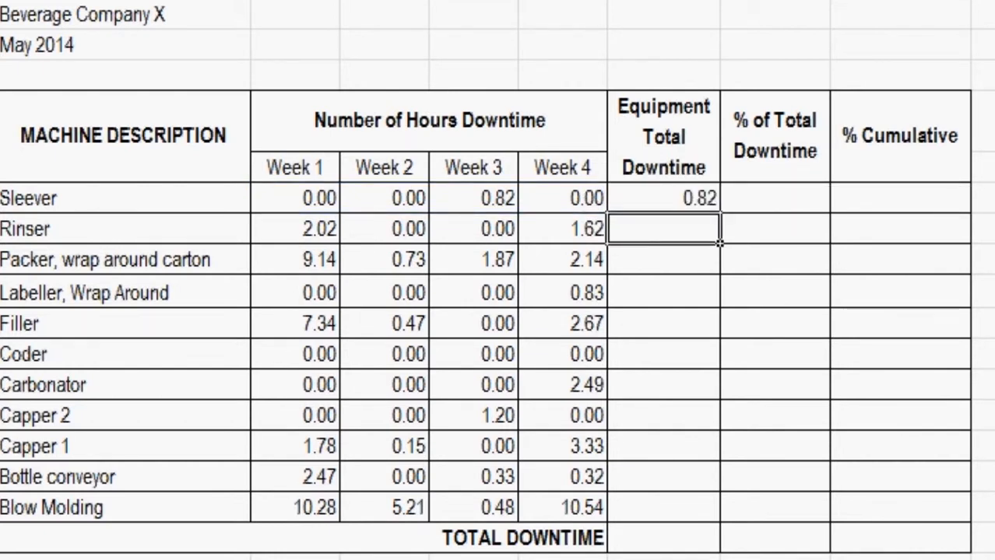
{"action": "left_click", "coordinate": [682, 204]}
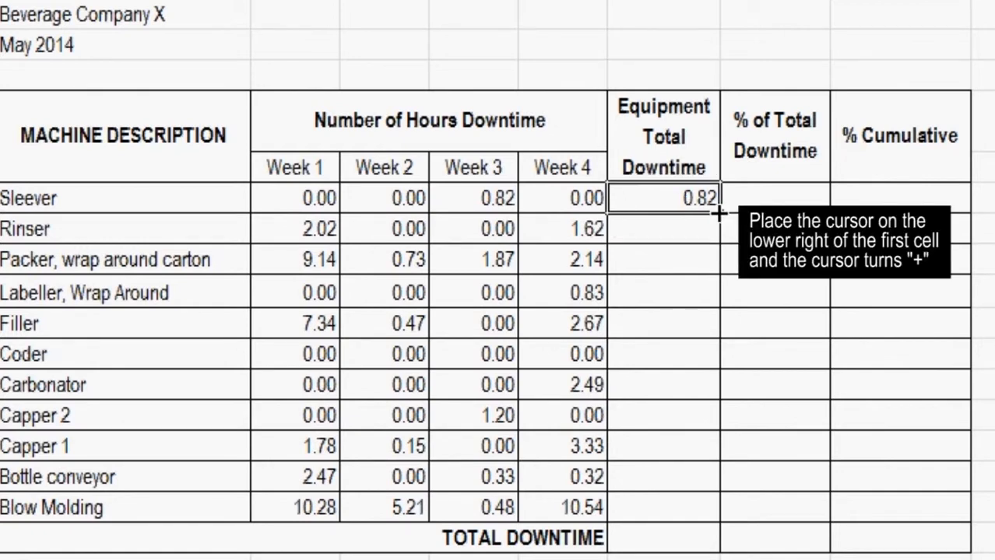
{"action": "left_click_drag", "start_coordinate": [718, 214], "coordinate": [706, 517]}
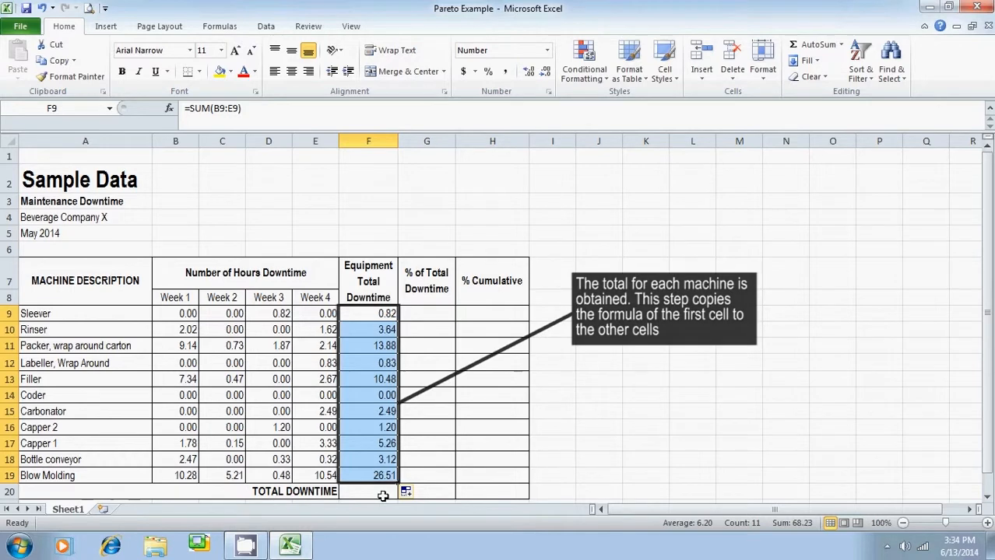
Calculate the overall total downtime in F20 with =SUM(F9:F19)
{"action": "left_click", "coordinate": [382, 491]}
{"action": "type", "text": "=SUM("}
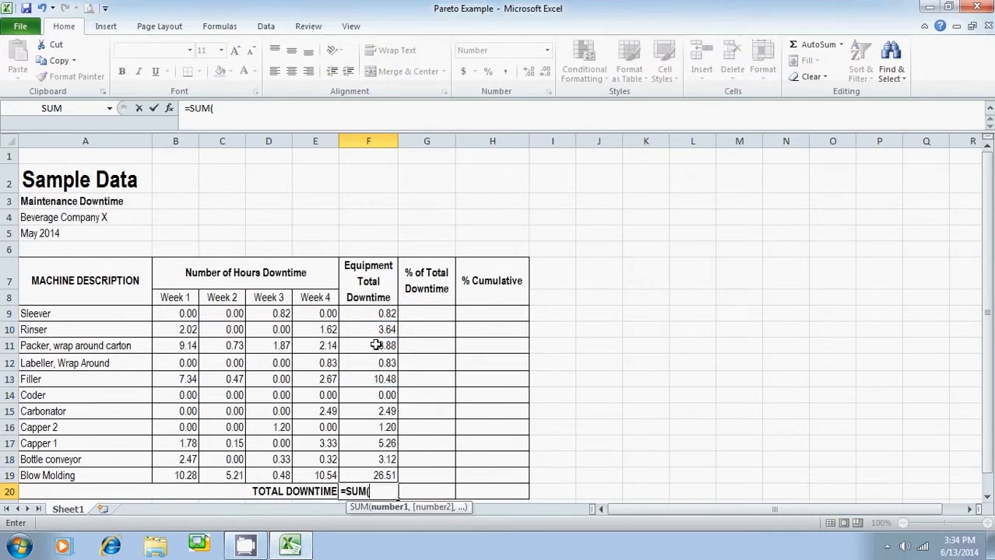
{"action": "left_click_drag", "start_coordinate": [377, 311], "coordinate": [379, 471]}
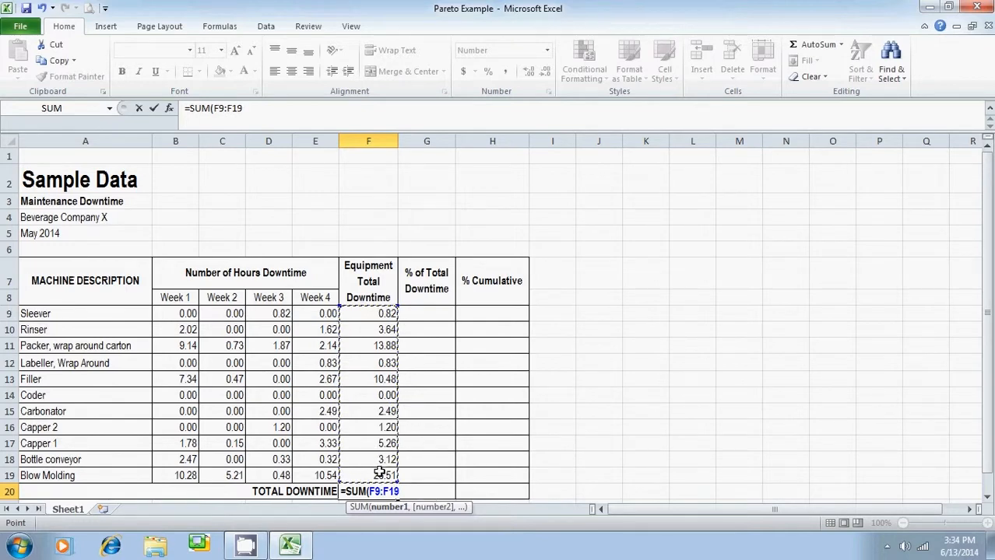
{"action": "type", "text": ")"}
{"action": "key", "text": "Return"}
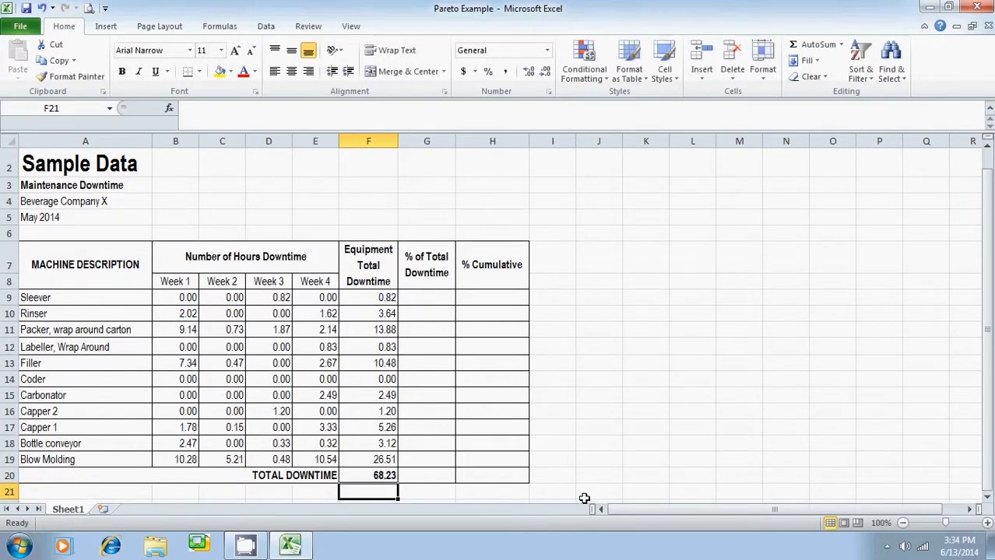
{"action": "left_click", "coordinate": [391, 476]}
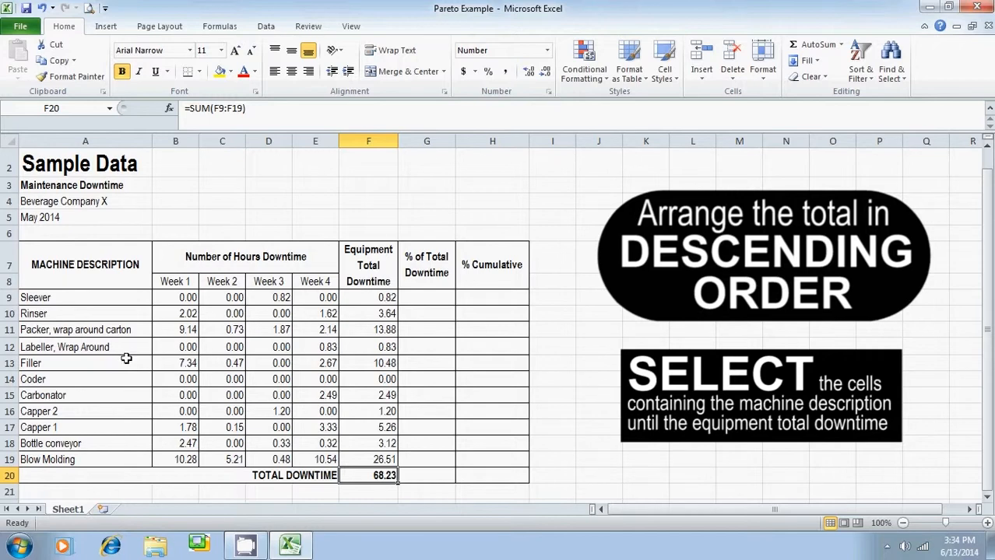
Custom sort the machine rows A9:F19 without headers by Column F values, Largest to Smallest
{"action": "left_click_drag", "start_coordinate": [39, 298], "coordinate": [360, 462]}
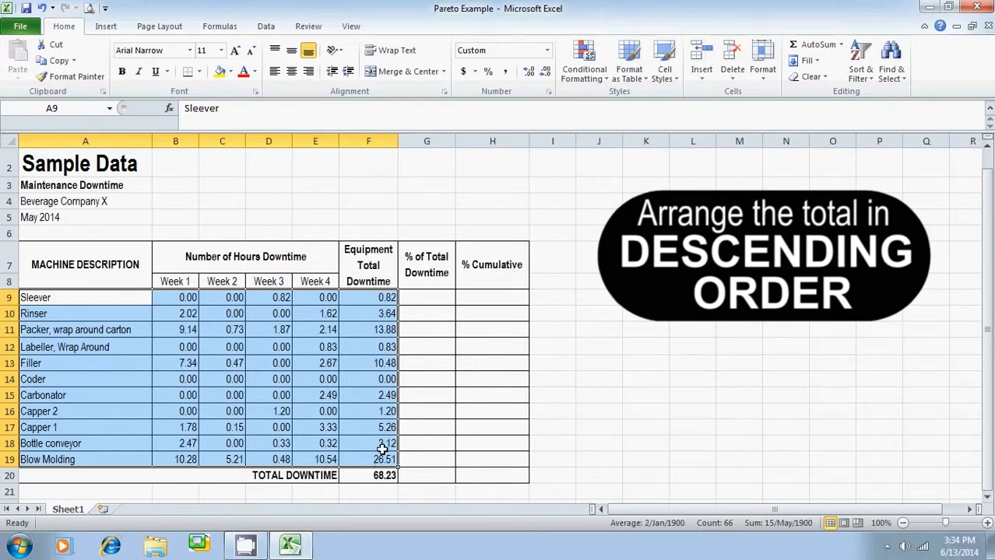
{"action": "right_click", "coordinate": [382, 389]}
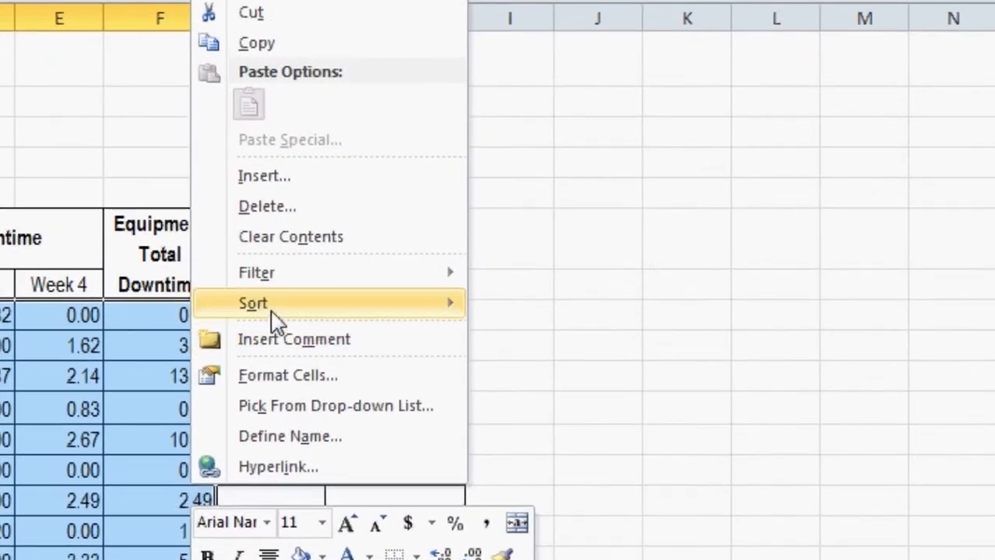
{"action": "mouse_move", "coordinate": [427, 294]}
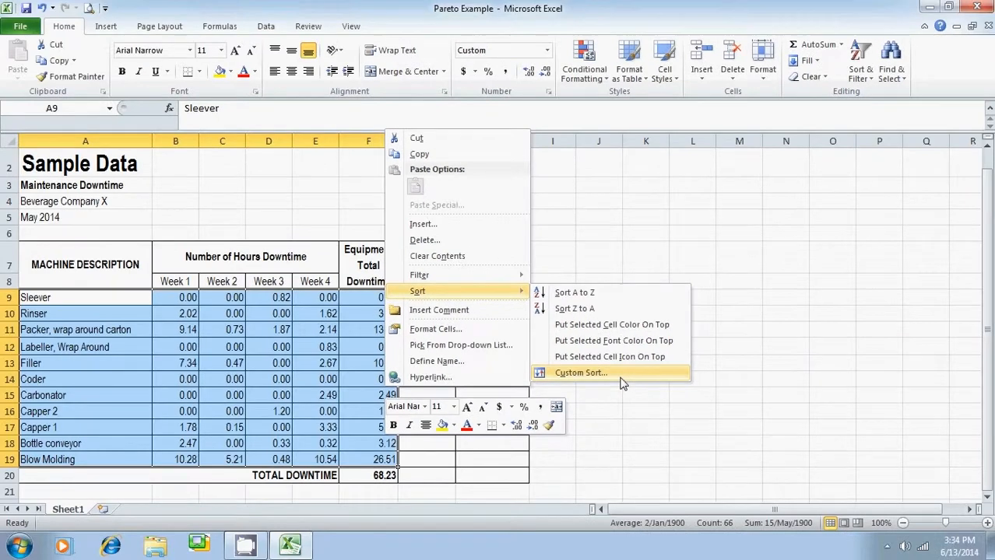
{"action": "left_click", "coordinate": [537, 461]}
{"action": "left_click_drag", "start_coordinate": [455, 257], "coordinate": [739, 210]}
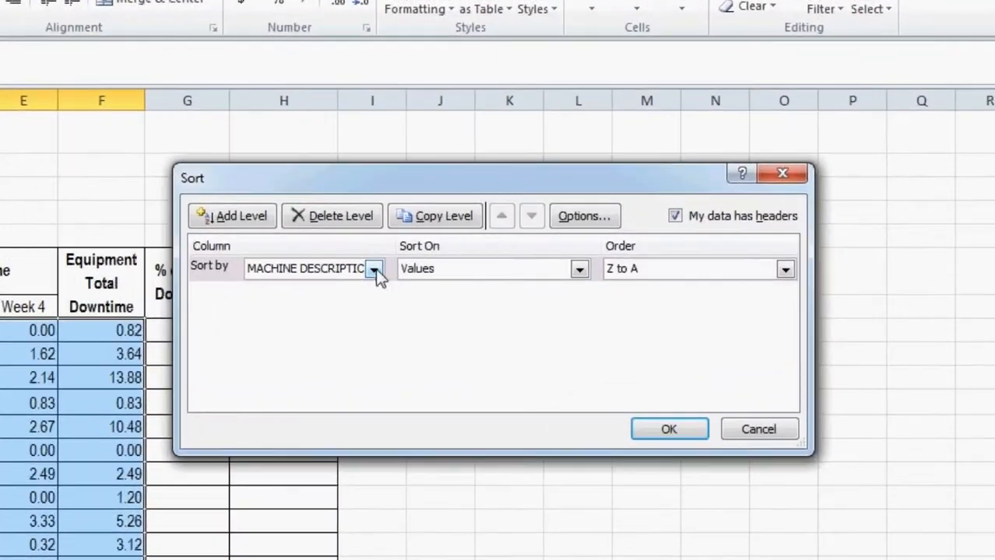
{"action": "left_click", "coordinate": [686, 221]}
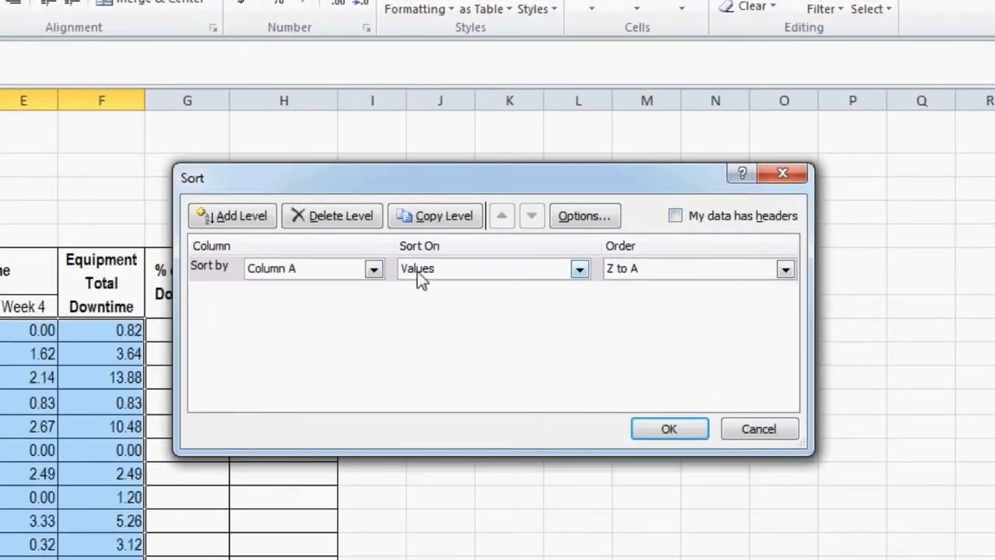
{"action": "left_click", "coordinate": [374, 272]}
{"action": "left_click", "coordinate": [328, 357]}
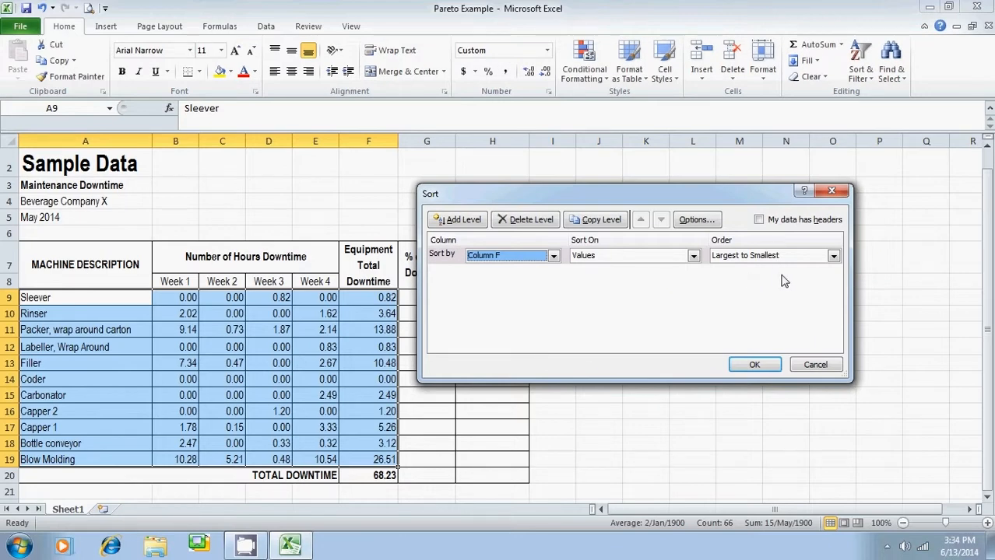
{"action": "left_click", "coordinate": [753, 364]}
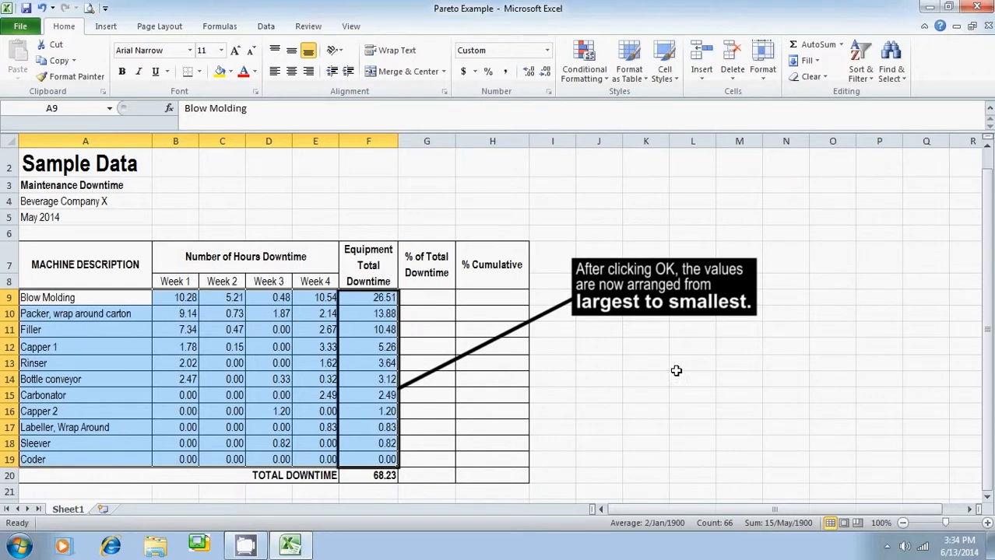
Calculate Blow Molding's percentage of total downtime in G9 with =F9/$F$20%, keeping the total reference absolute
{"action": "left_click", "coordinate": [380, 296]}
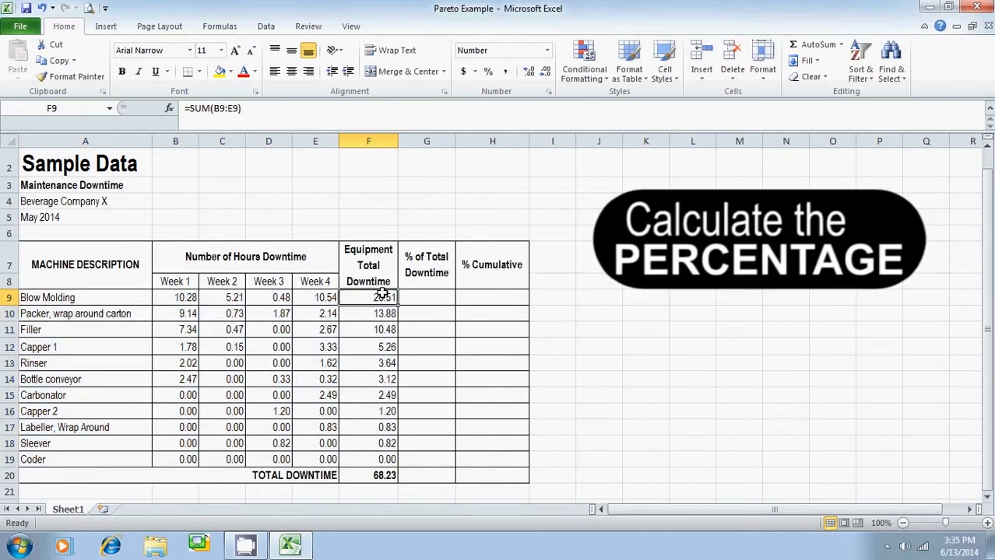
{"action": "key", "text": "Right"}
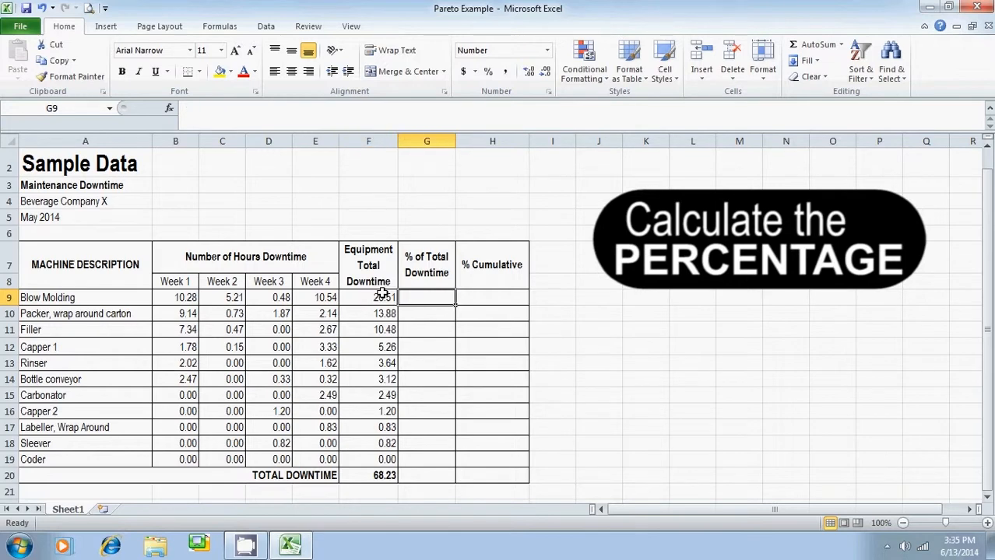
{"action": "type", "text": "="}
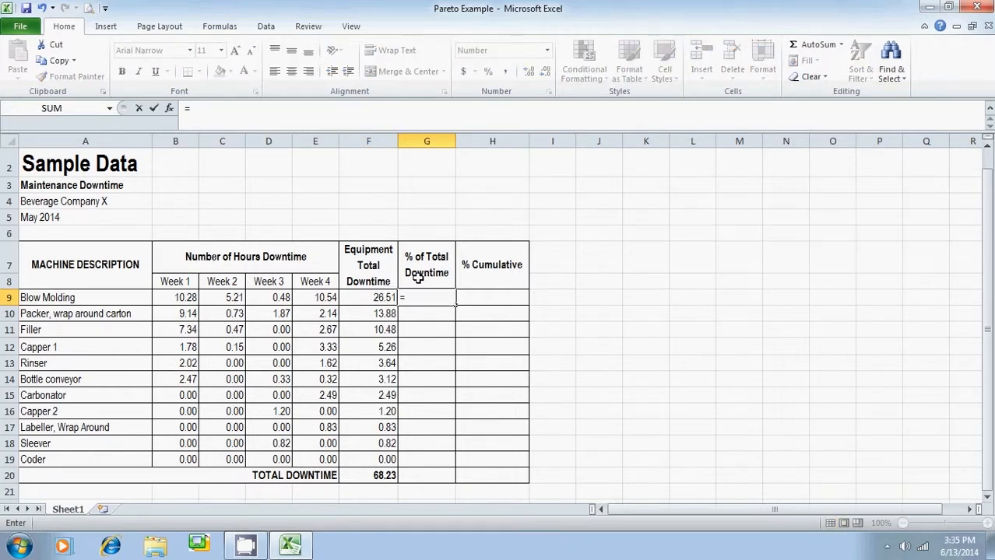
{"action": "left_click", "coordinate": [385, 295]}
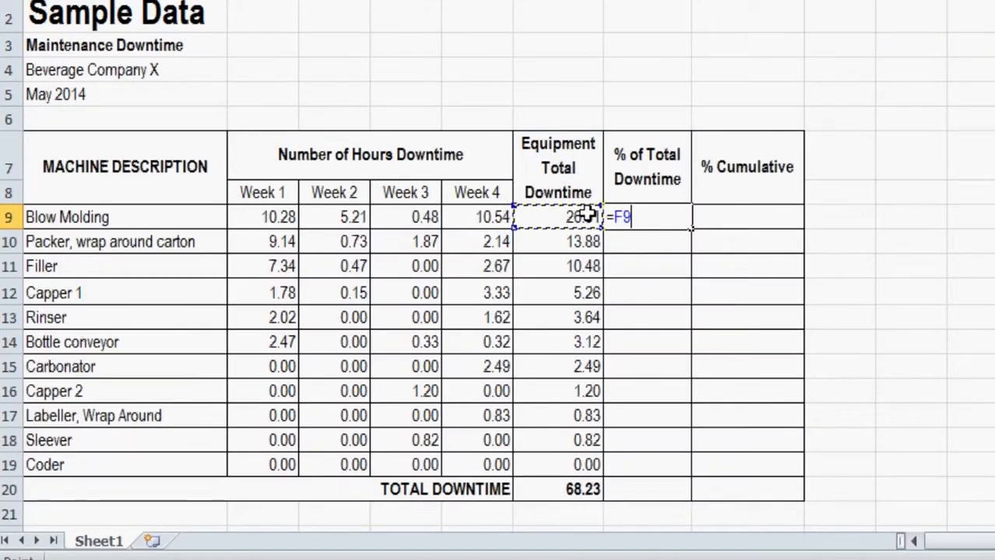
{"action": "type", "text": "/"}
{"action": "left_click", "coordinate": [572, 489]}
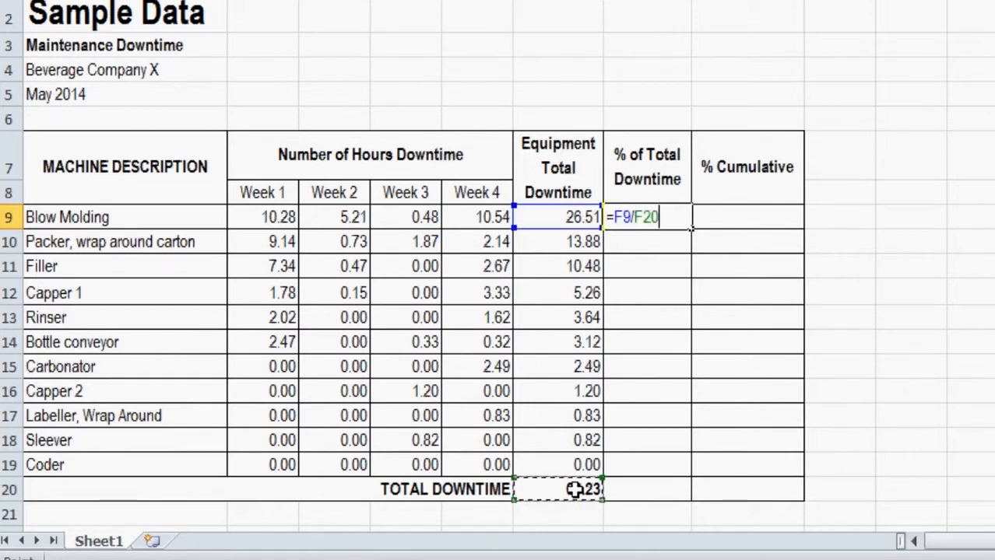
{"action": "key", "text": "F4"}
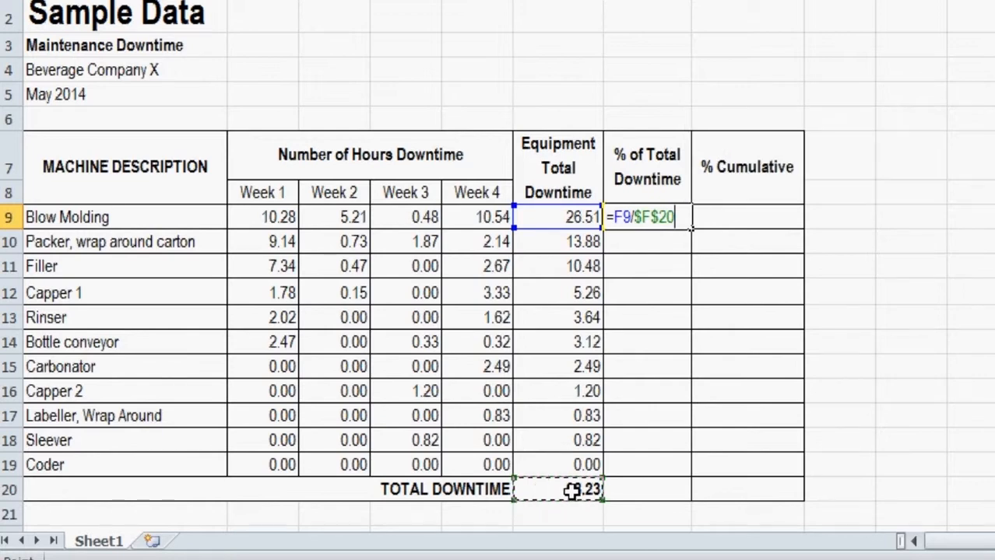
{"action": "type", "text": "%"}
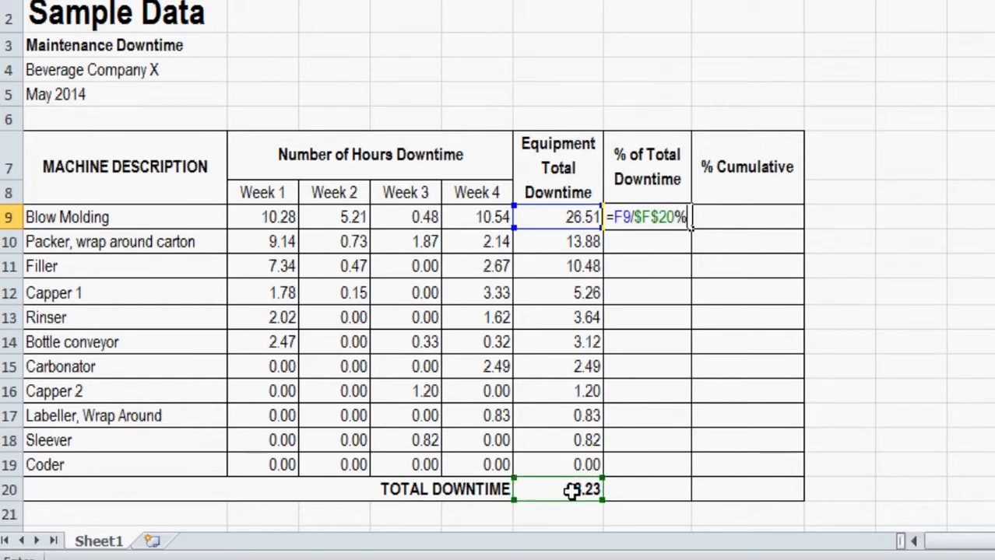
{"action": "key", "text": "Return"}
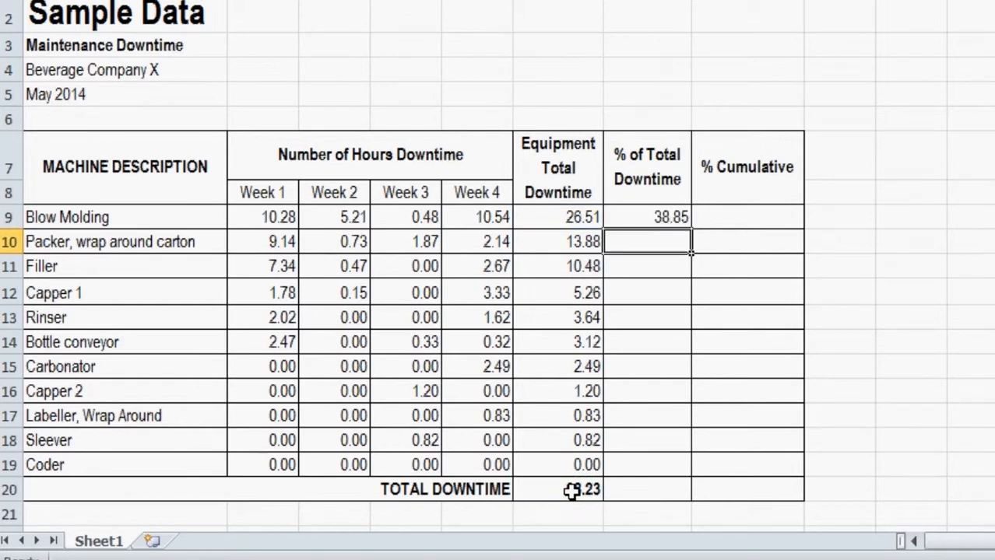
Fill the percentage formula from G9 down through the total downtime row, G20
{"action": "left_click", "coordinate": [672, 217]}
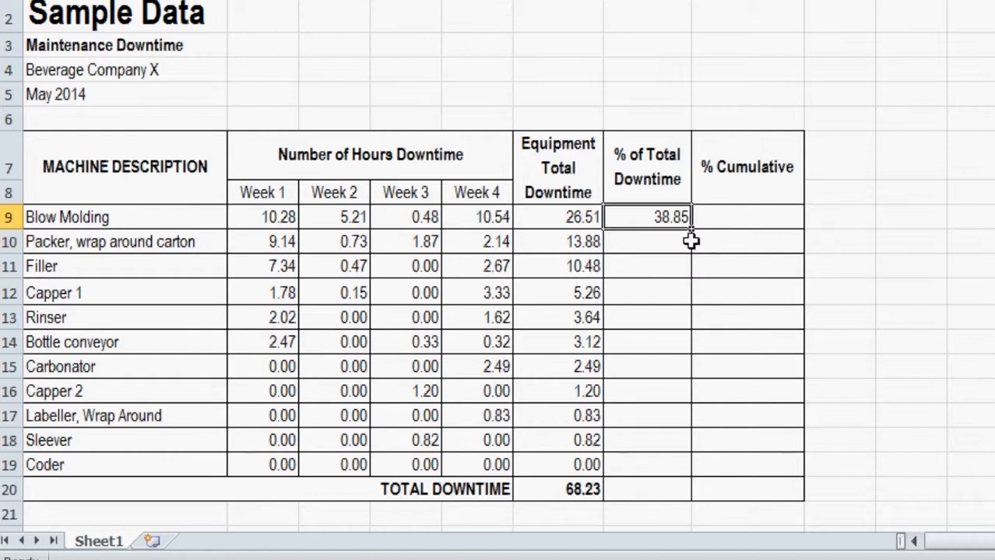
{"action": "left_click_drag", "start_coordinate": [691, 228], "coordinate": [677, 487]}
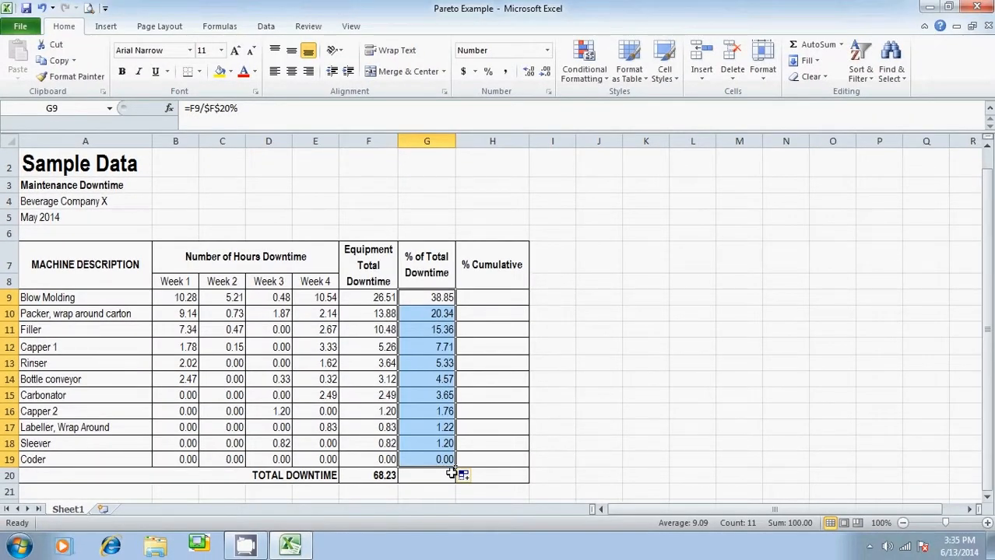
{"action": "left_click_drag", "start_coordinate": [456, 468], "coordinate": [459, 479]}
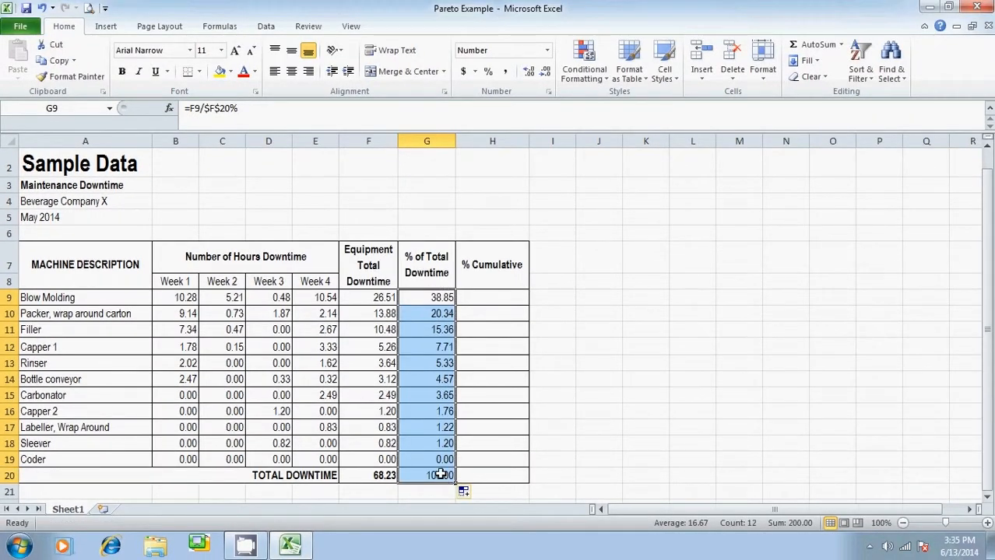
{"action": "left_click", "coordinate": [440, 475]}
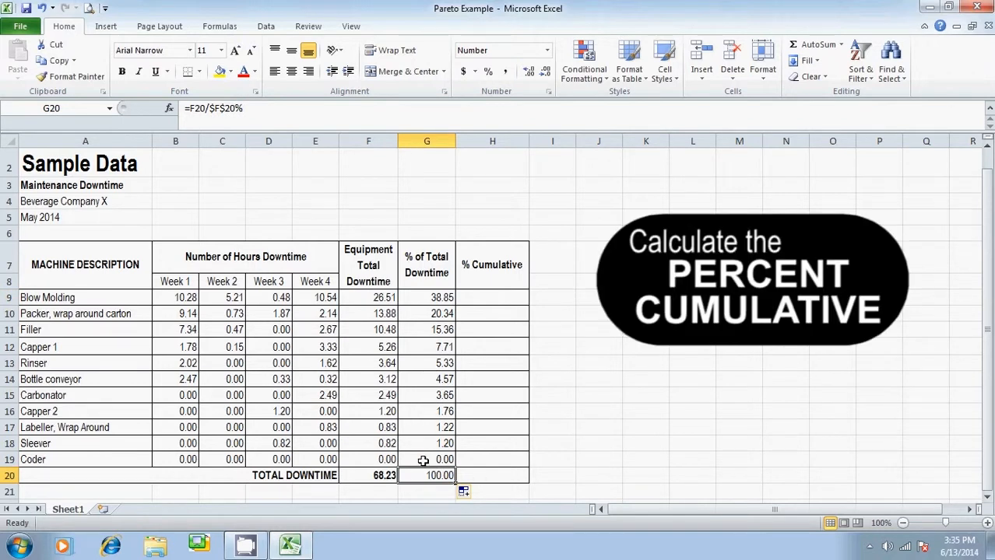
Start the % Cumulative column by setting H9 to =G9
{"action": "left_click", "coordinate": [481, 297]}
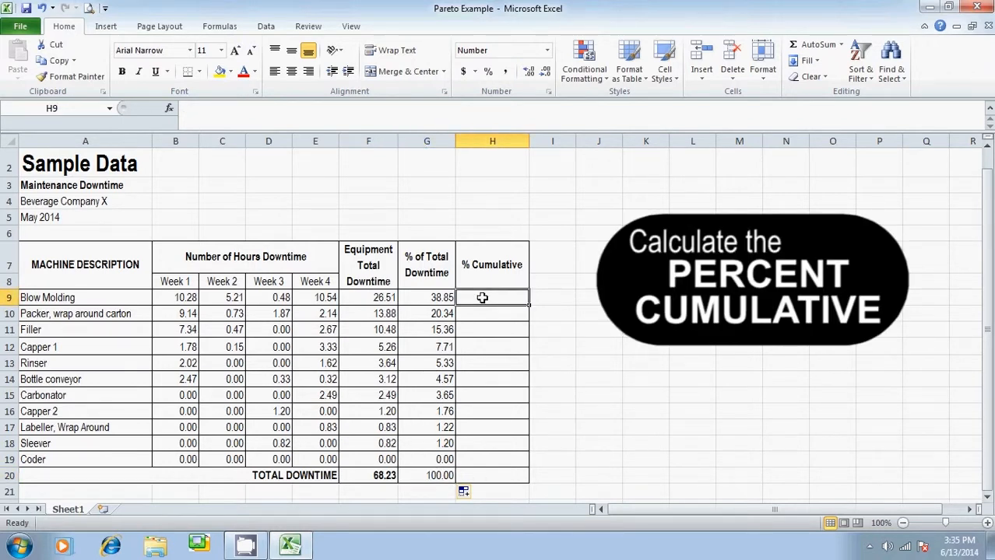
{"action": "type", "text": "="}
{"action": "left_click", "coordinate": [443, 298]}
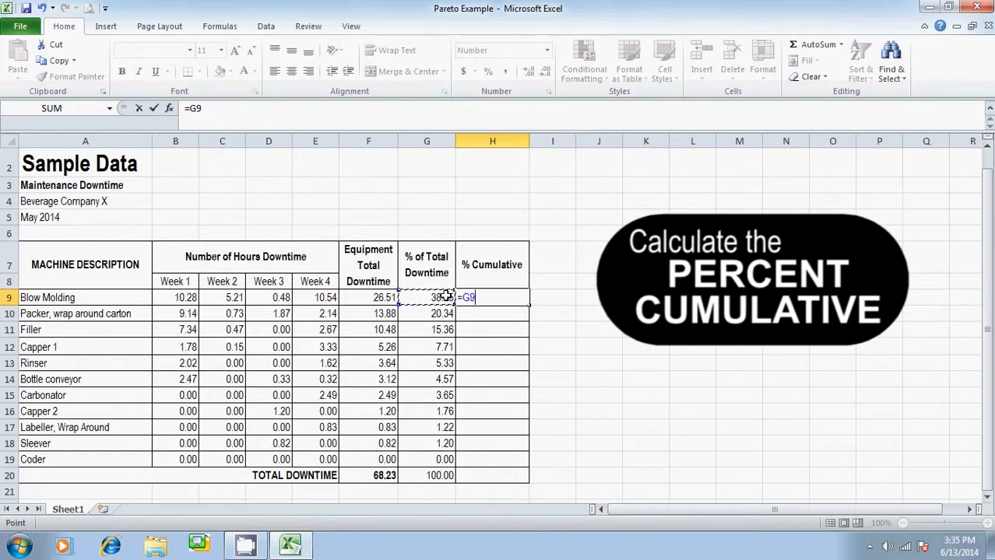
{"action": "key", "text": "Return"}
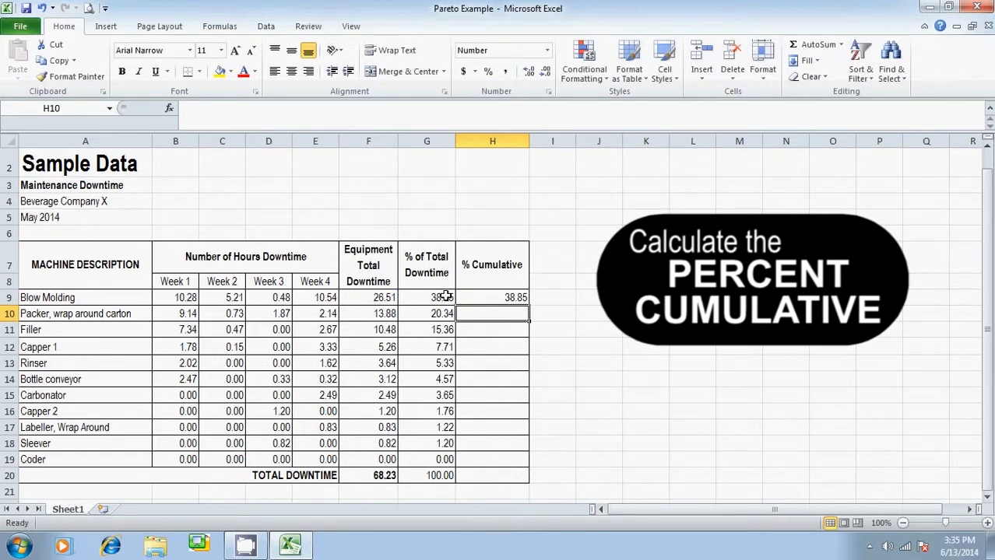
Calculate the cumulative percentage for Packer, wrap around carton in H10 with =H9+G10
{"action": "type", "text": "="}
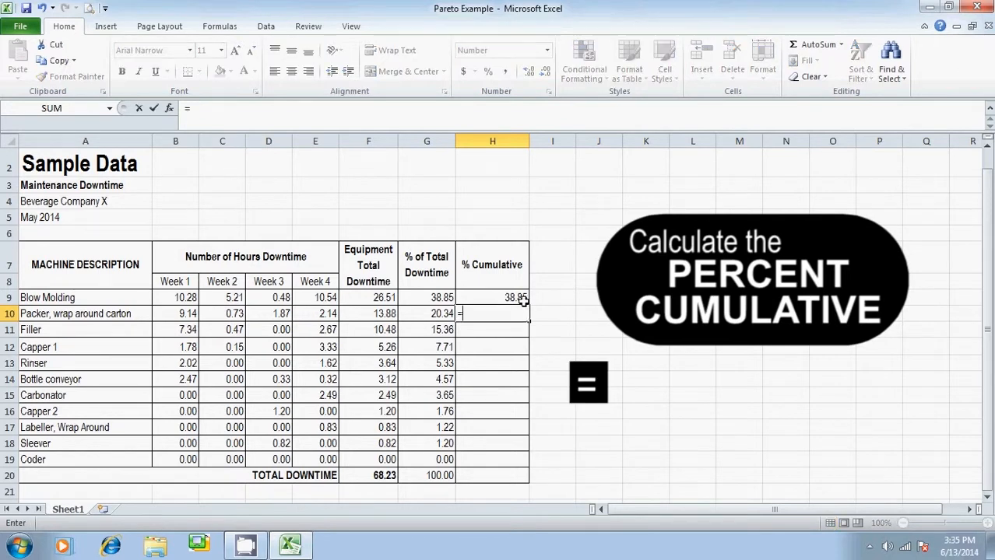
{"action": "left_click", "coordinate": [522, 302]}
{"action": "type", "text": "+"}
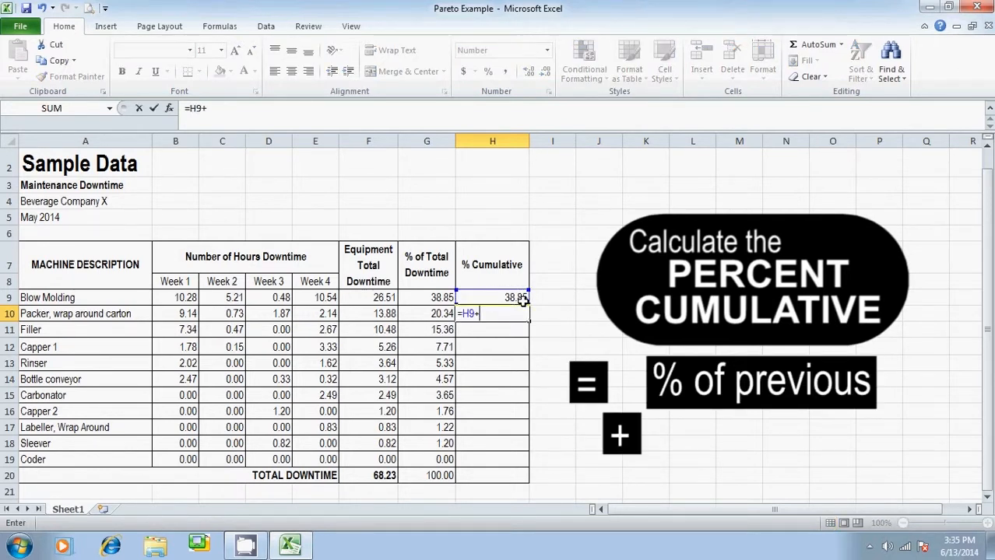
{"action": "left_click", "coordinate": [440, 313]}
{"action": "key", "text": "Return"}
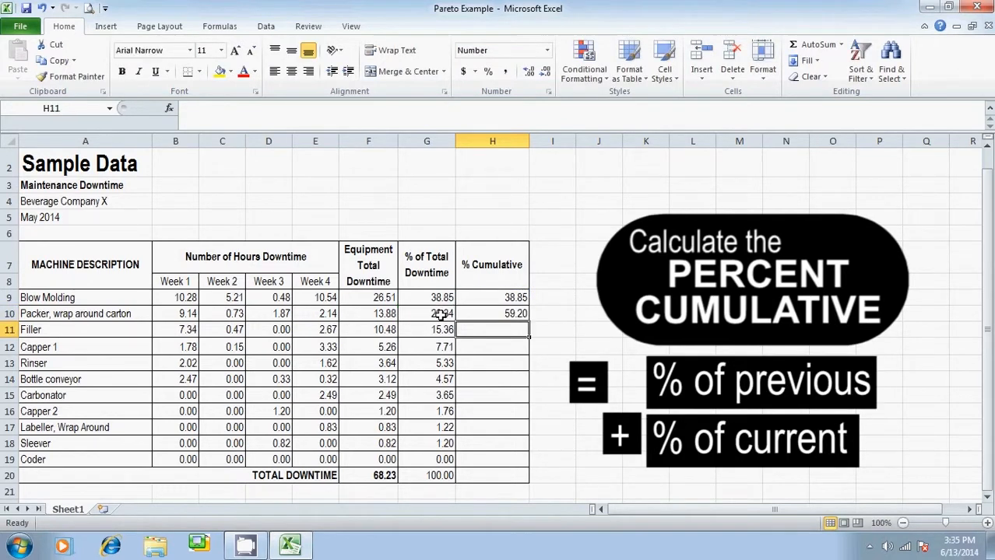
Calculate the Filler's cumulative percentage in H11 with =H10+G11
{"action": "type", "text": "="}
{"action": "left_click", "coordinate": [507, 314]}
{"action": "type", "text": "+"}
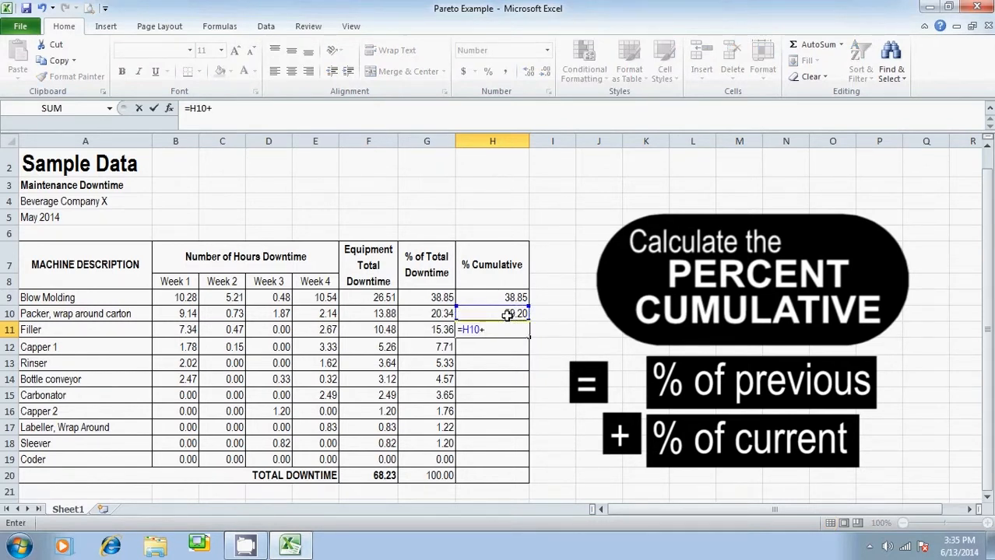
{"action": "left_click", "coordinate": [441, 330]}
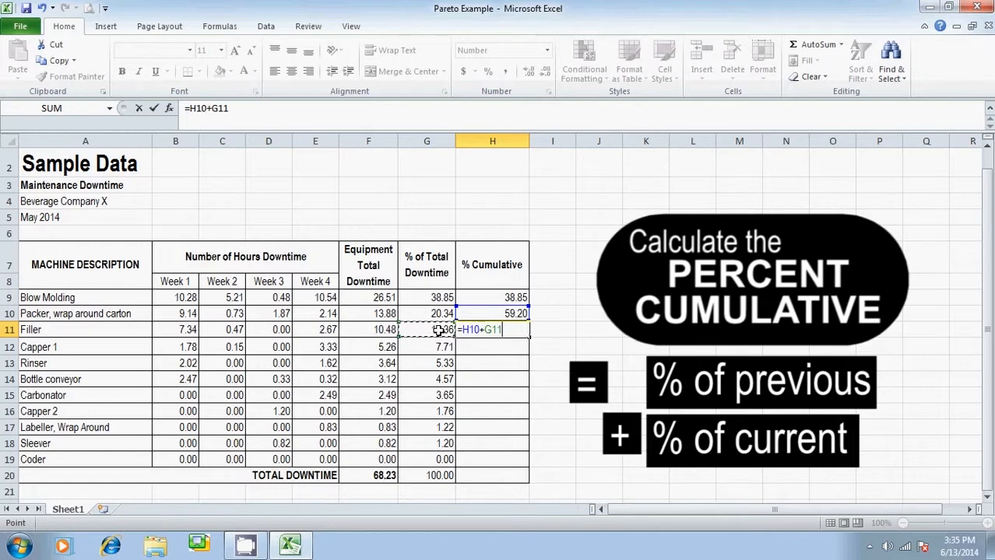
{"action": "key", "text": "Return"}
Fill the cumulative formula from H11 down the % Cumulative column and clear the total row's cell H20
{"action": "left_click", "coordinate": [503, 327]}
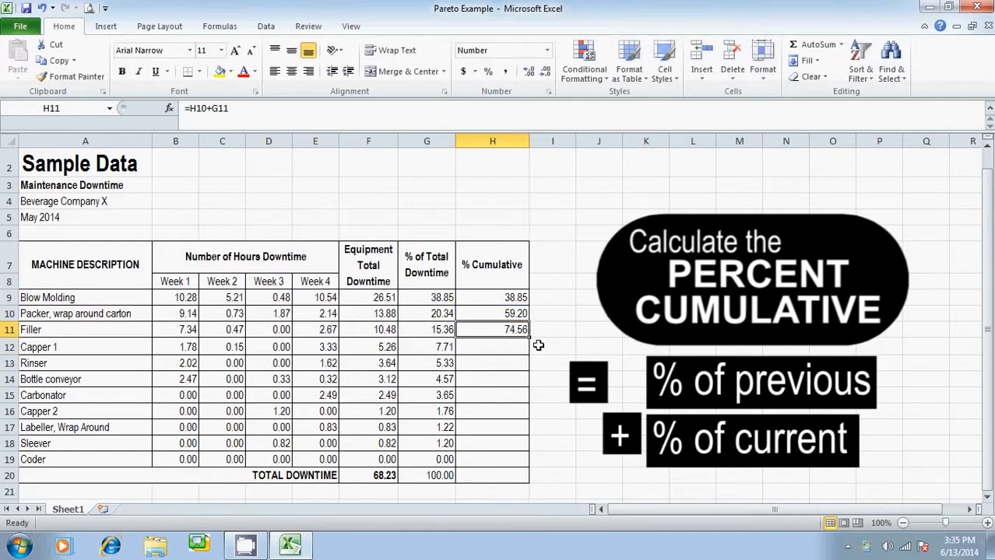
{"action": "left_click_drag", "start_coordinate": [529, 338], "coordinate": [523, 476]}
{"action": "left_click", "coordinate": [522, 476]}
{"action": "key", "text": "Delete"}
{"action": "key", "text": "Up"}
{"action": "key", "text": "Right"}
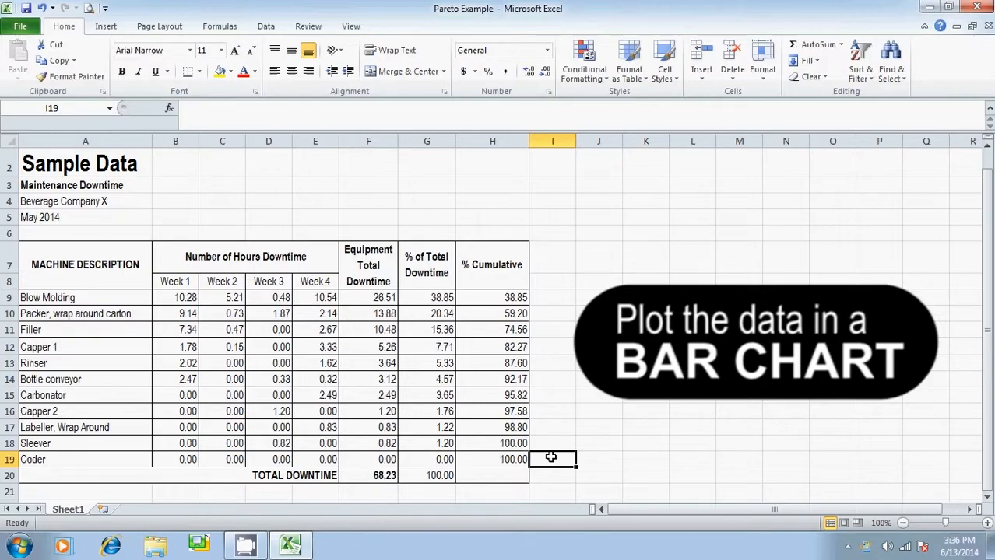
Insert an empty 2-D clustered column chart on the sheet
{"action": "left_click", "coordinate": [107, 30]}
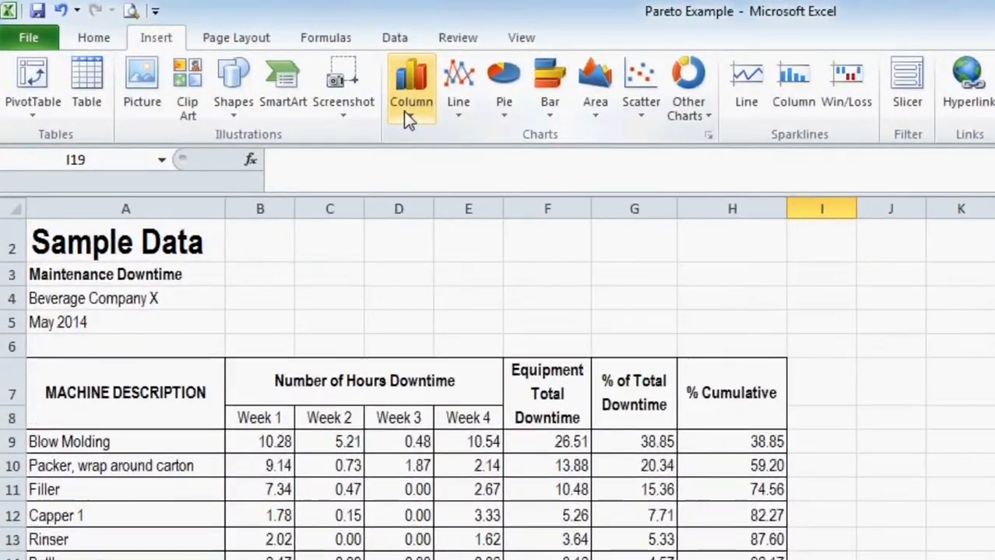
{"action": "left_click", "coordinate": [403, 111]}
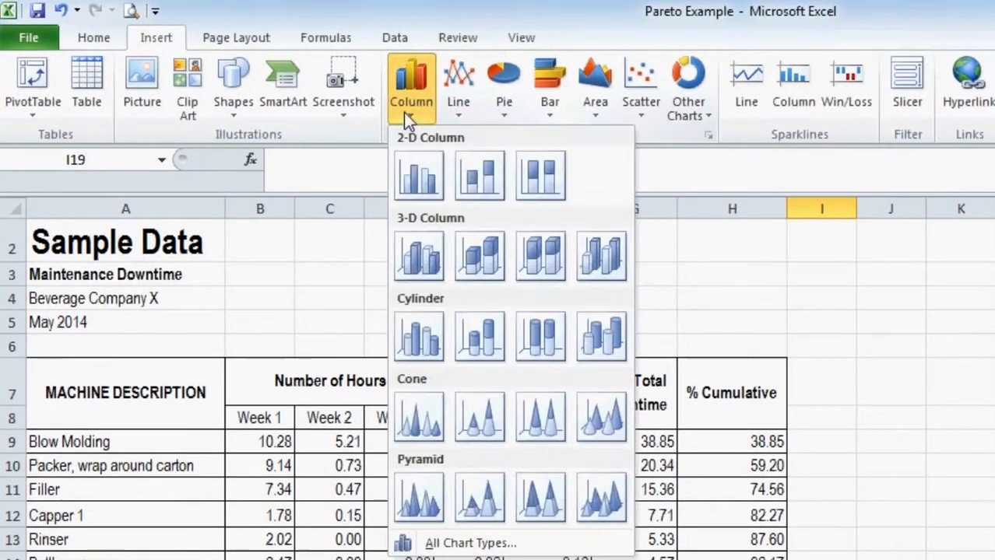
{"action": "left_click", "coordinate": [417, 170]}
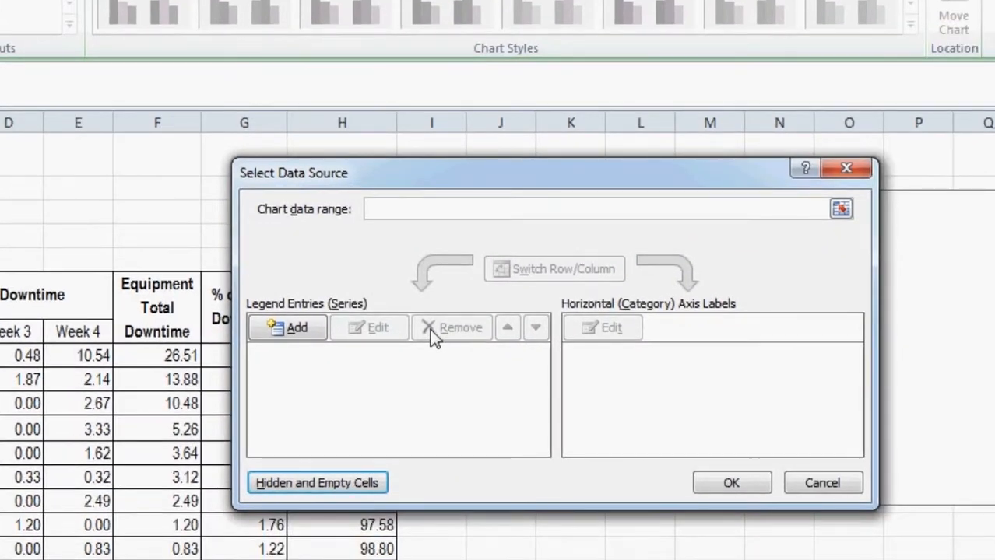
Add a chart data series with the equipment total downtime values in F9:F19
{"action": "left_click", "coordinate": [287, 337]}
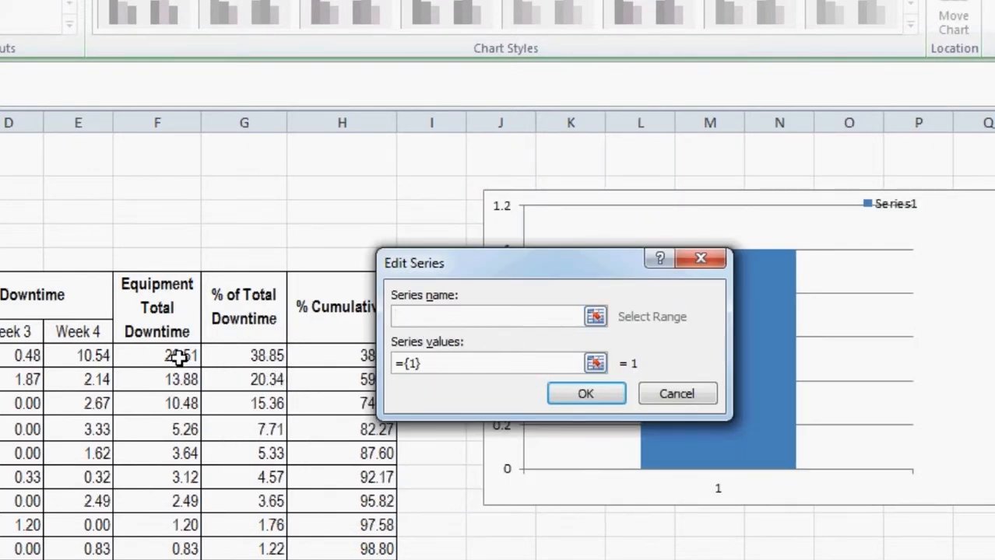
{"action": "left_click", "coordinate": [596, 364]}
{"action": "left_click_drag", "start_coordinate": [168, 356], "coordinate": [188, 559]}
{"action": "left_click_drag", "start_coordinate": [244, 444], "coordinate": [249, 467]}
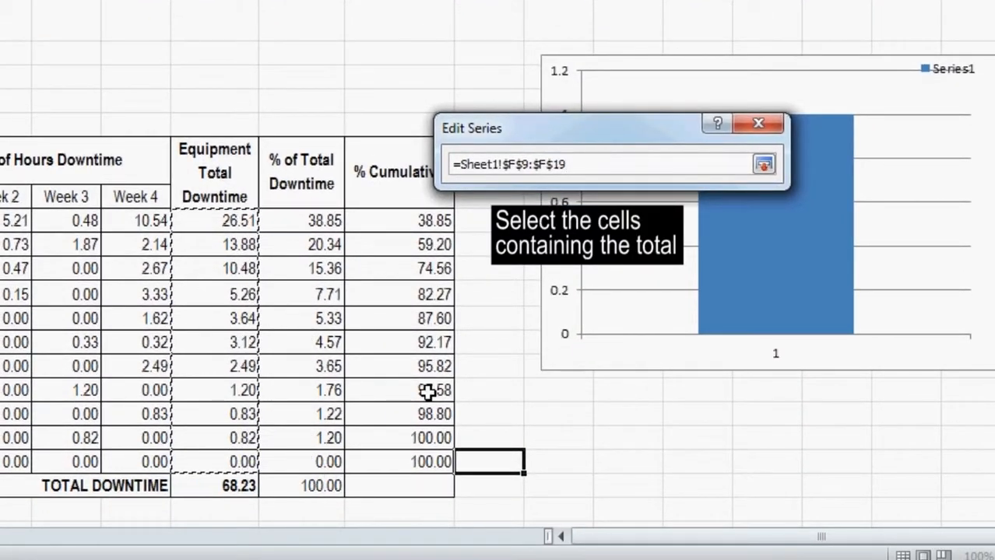
{"action": "left_click", "coordinate": [763, 167]}
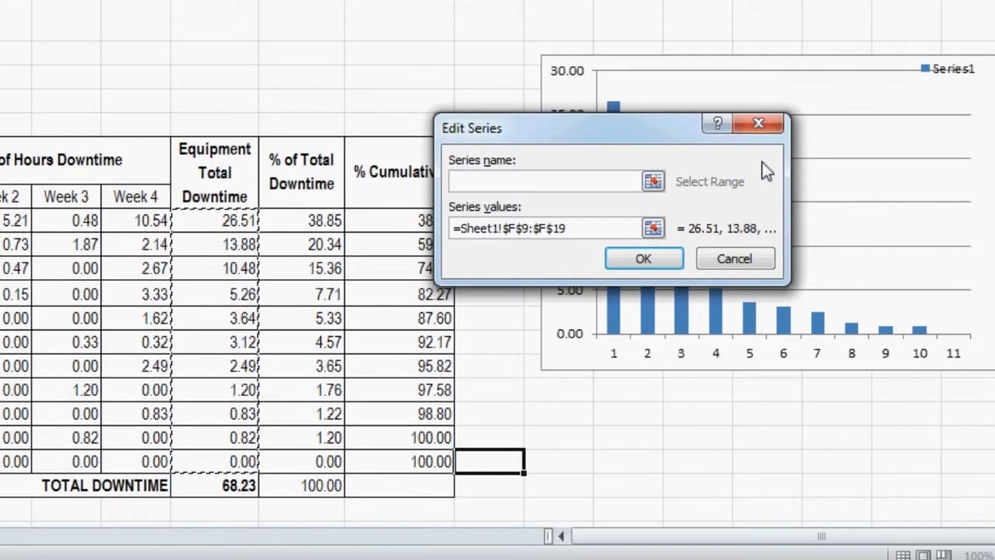
{"action": "left_click", "coordinate": [665, 257]}
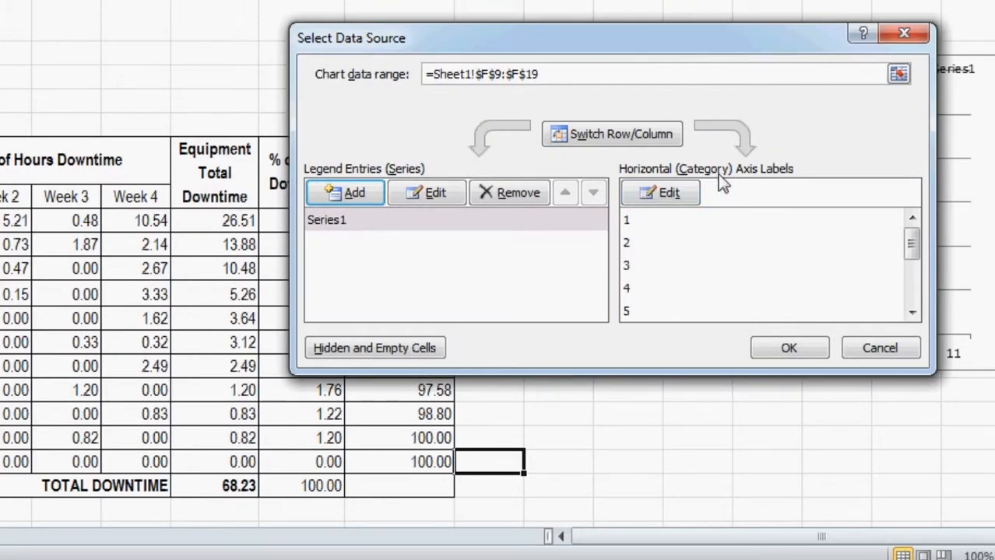
Set the chart's horizontal axis labels to the machine descriptions in A9:A19 and apply the data source
{"action": "left_click", "coordinate": [677, 198]}
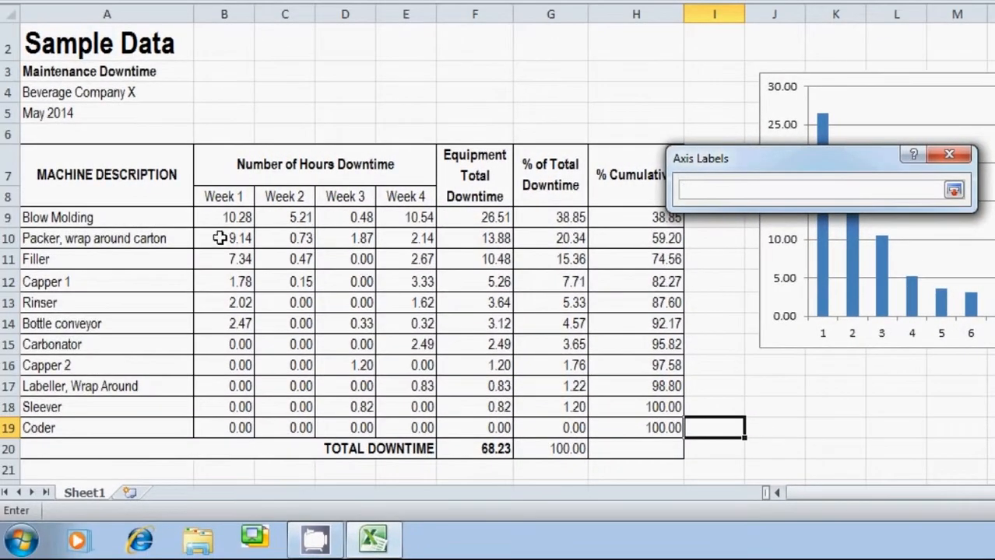
{"action": "left_click_drag", "start_coordinate": [109, 222], "coordinate": [128, 428]}
{"action": "left_click", "coordinate": [954, 190]}
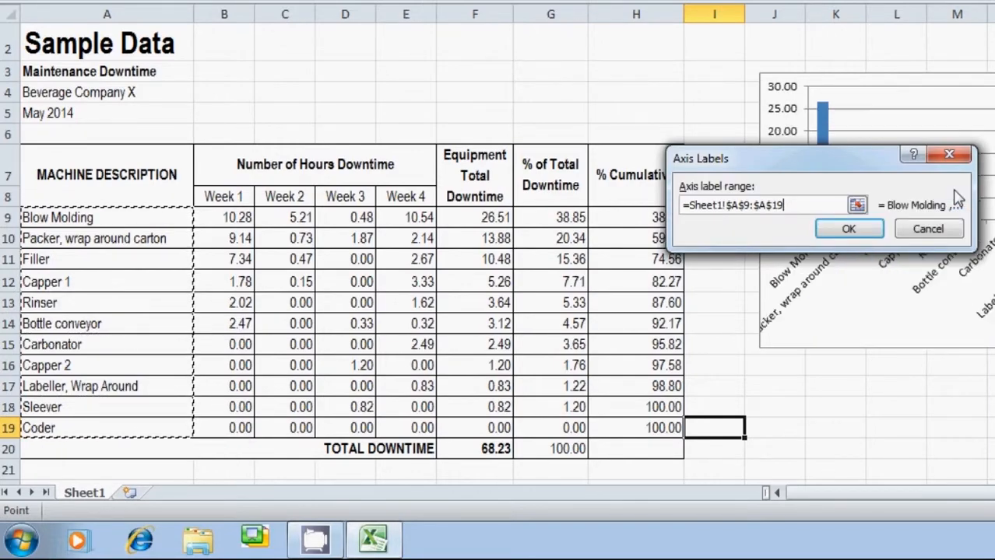
{"action": "left_click", "coordinate": [862, 233]}
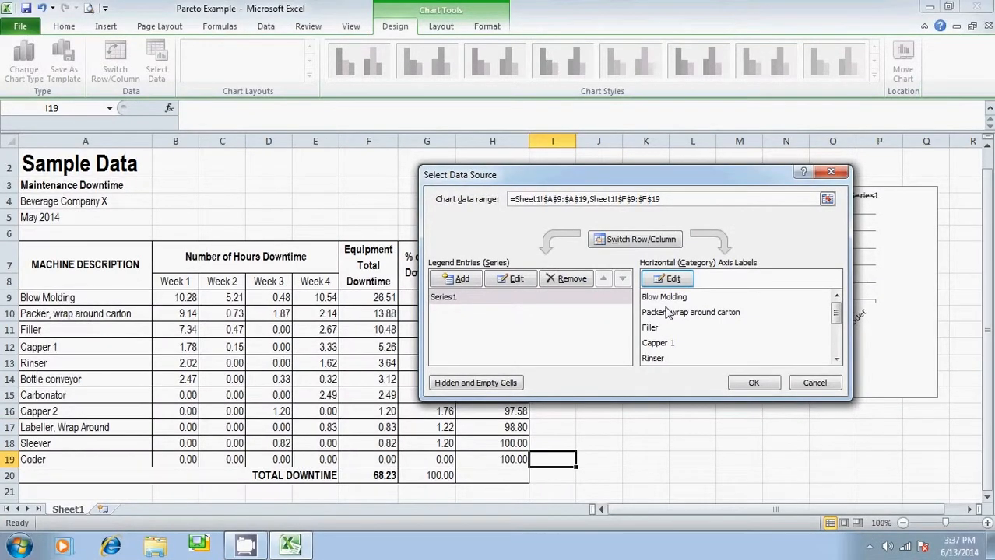
{"action": "left_click", "coordinate": [747, 384]}
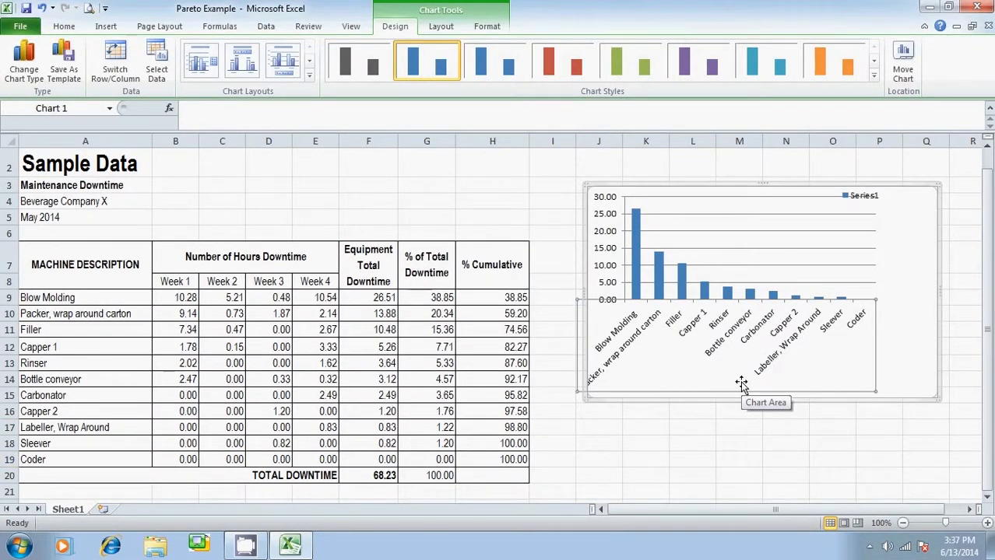
Delete the legend from the downtime column chart
{"action": "left_click", "coordinate": [917, 251]}
{"action": "left_click", "coordinate": [881, 195]}
{"action": "key", "text": "Delete"}
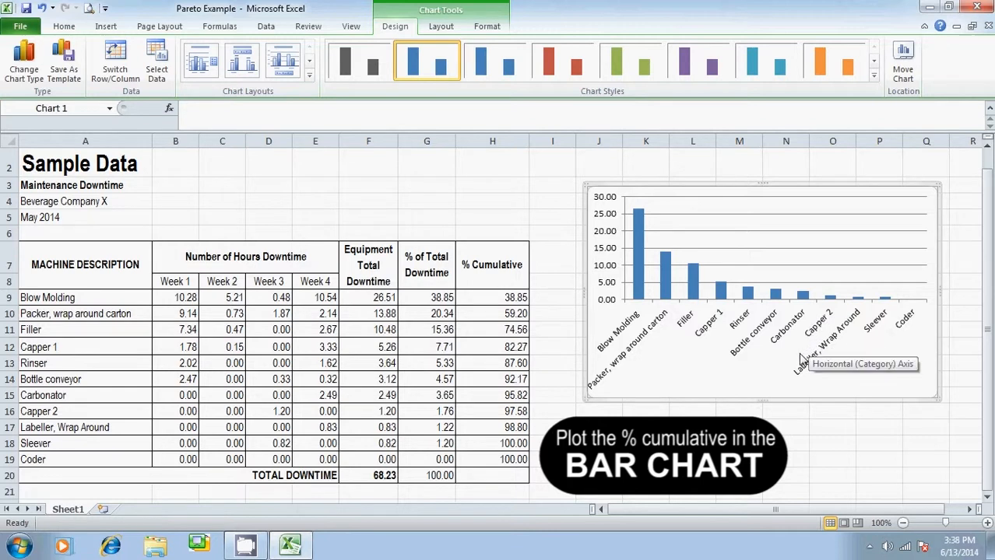
Add a second data series to the chart using the % Cumulative values in H9:H19
{"action": "left_click", "coordinate": [765, 239]}
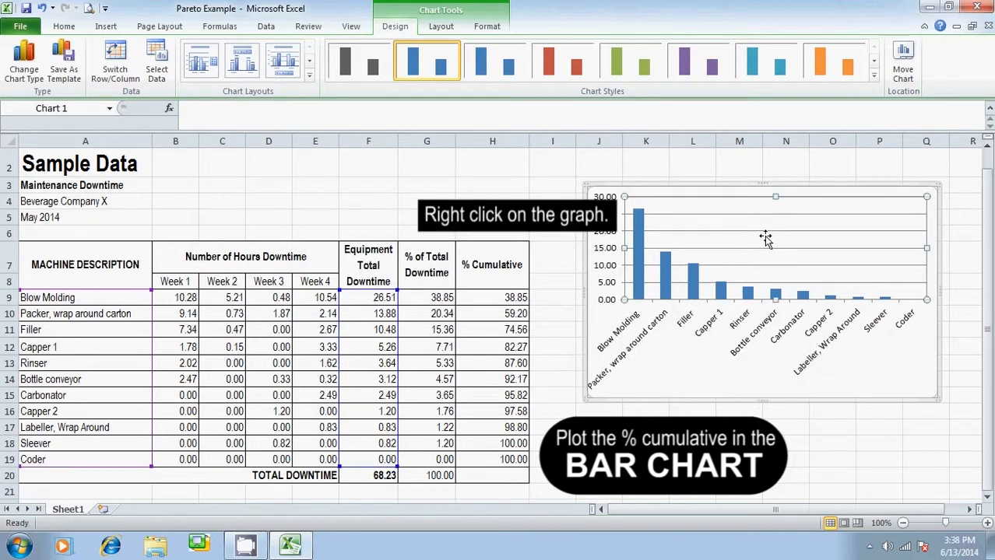
{"action": "right_click", "coordinate": [765, 239]}
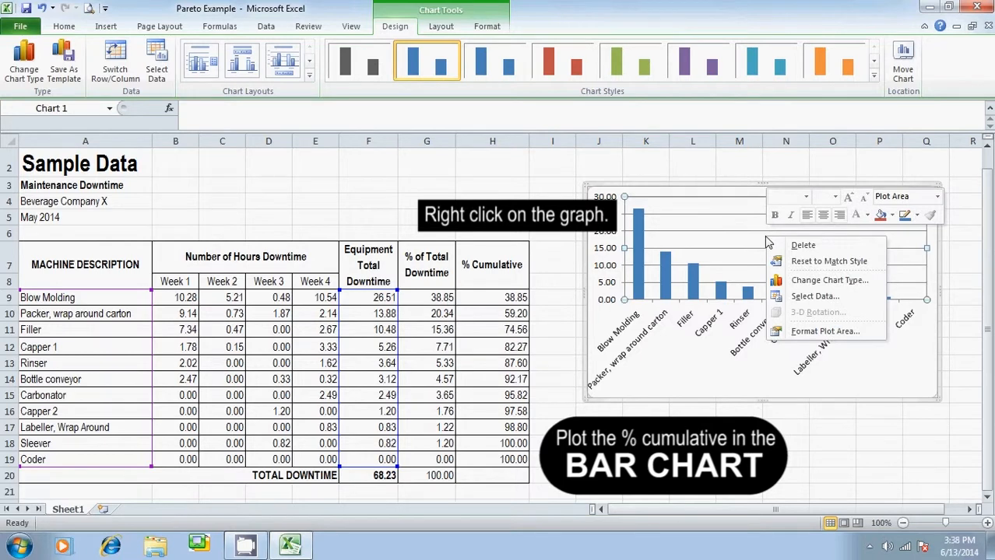
{"action": "left_click", "coordinate": [768, 294]}
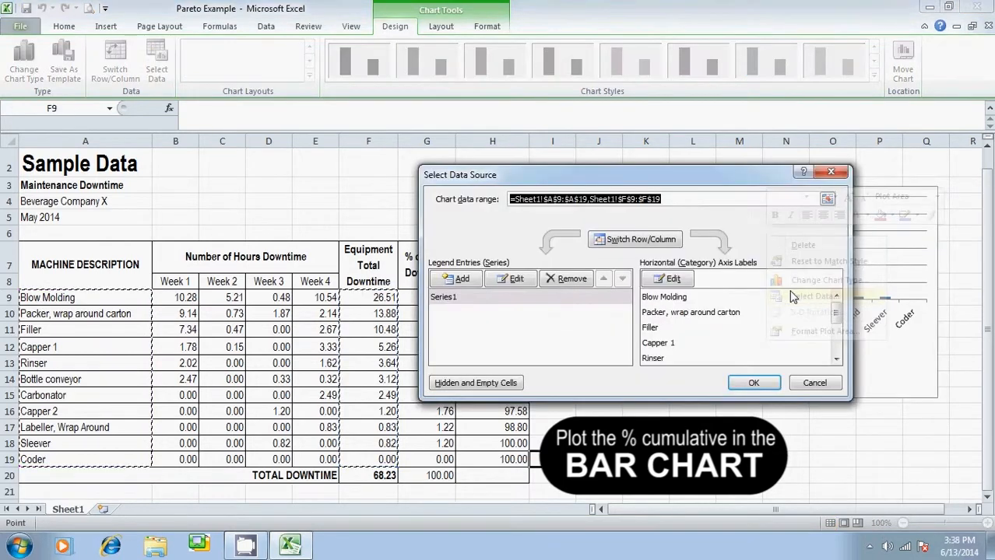
{"action": "left_click", "coordinate": [459, 279]}
{"action": "left_click", "coordinate": [661, 303]}
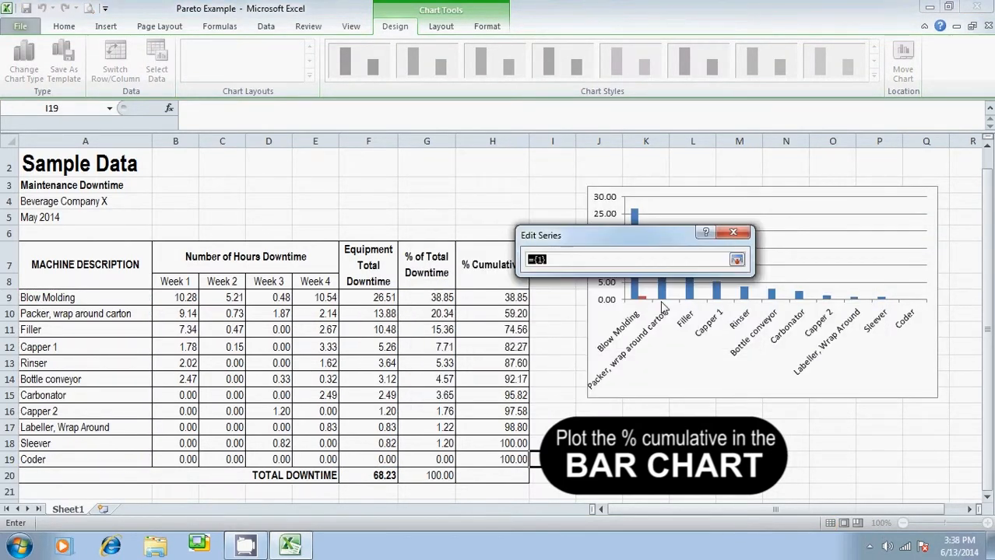
{"action": "left_click_drag", "start_coordinate": [515, 302], "coordinate": [519, 459]}
{"action": "left_click", "coordinate": [736, 262]}
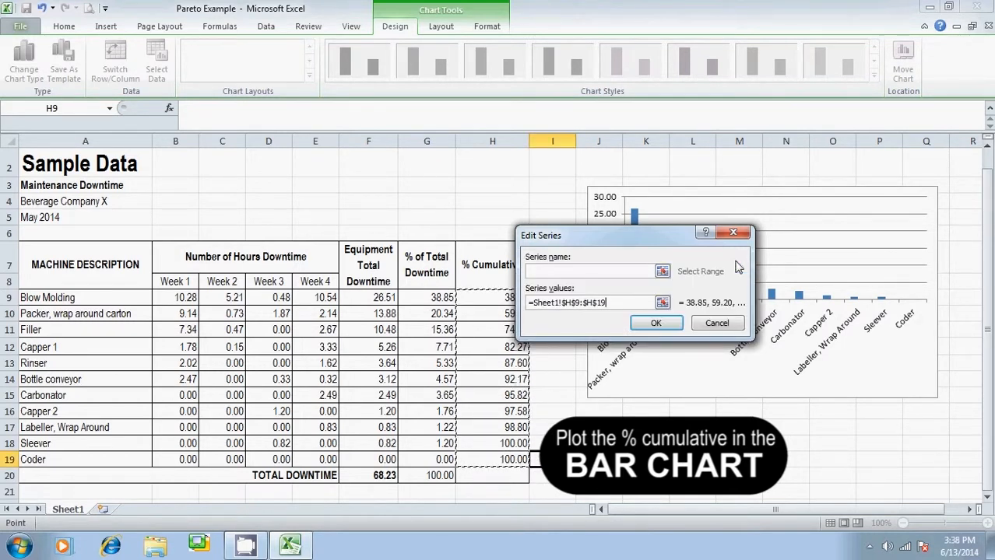
{"action": "left_click", "coordinate": [656, 323]}
Assign the machine descriptions in A9:A19 as axis labels for the cumulative series and apply the data source
{"action": "left_click", "coordinate": [671, 279]}
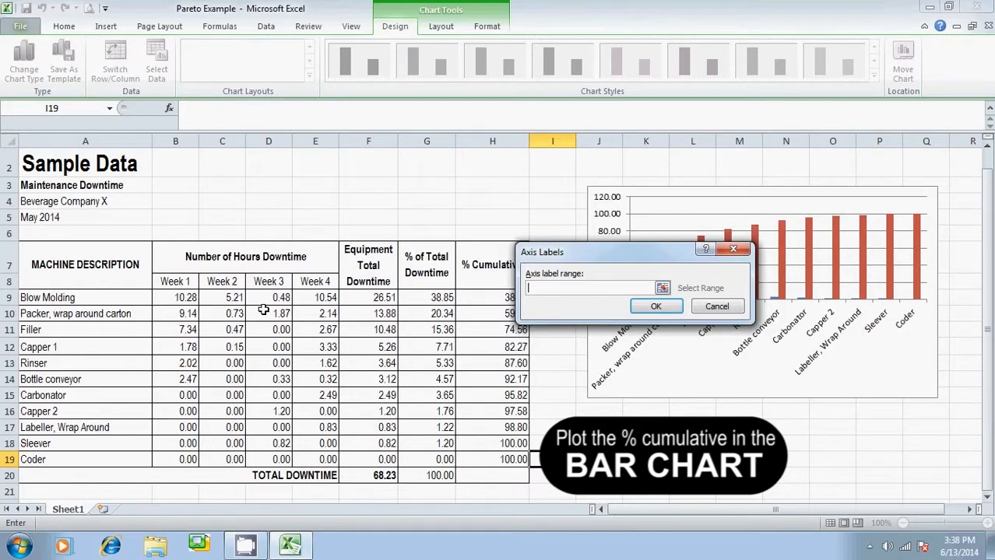
{"action": "left_click_drag", "start_coordinate": [99, 297], "coordinate": [102, 454]}
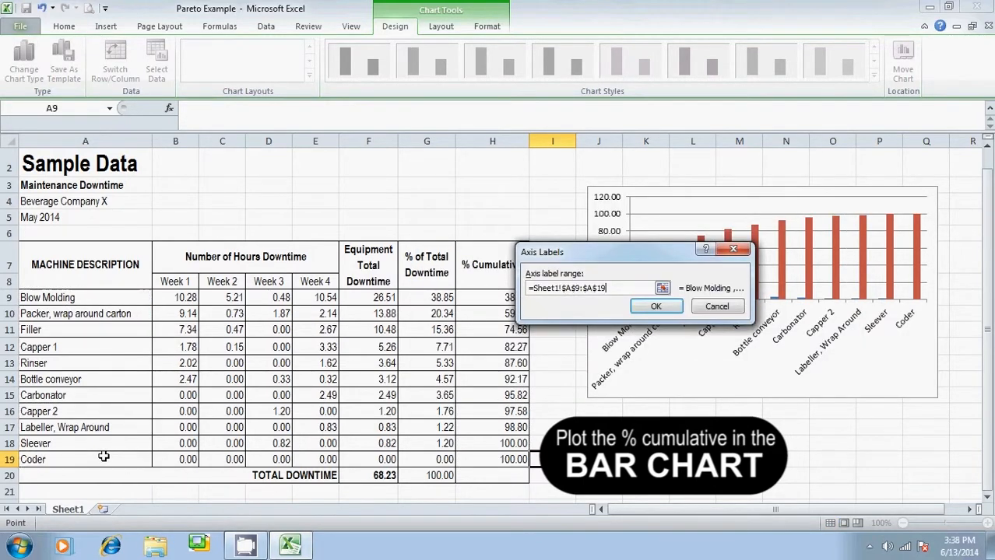
{"action": "left_click", "coordinate": [656, 309]}
{"action": "left_click", "coordinate": [750, 382]}
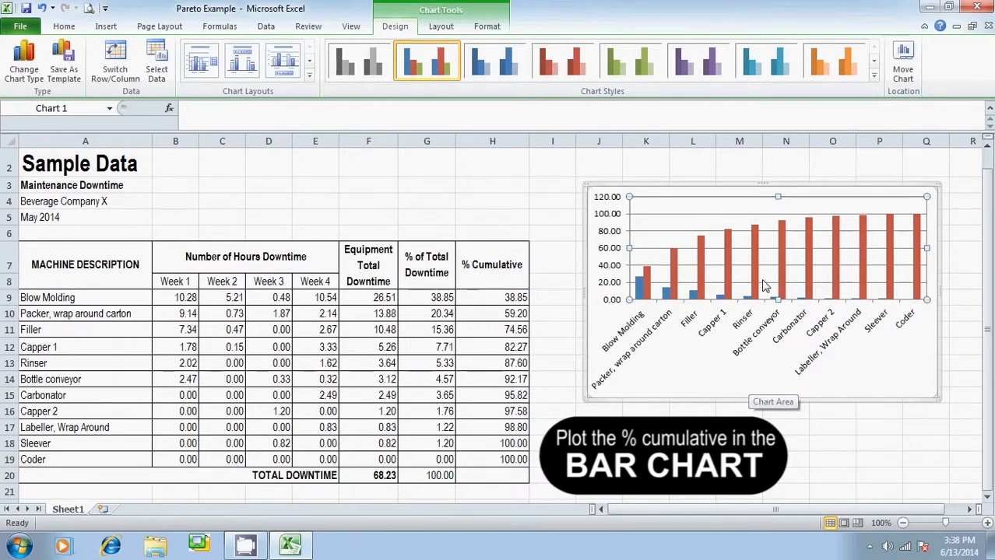
Change the cumulative percentage series' chart type to Line with Markers
{"action": "left_click", "coordinate": [730, 253]}
{"action": "right_click", "coordinate": [729, 249]}
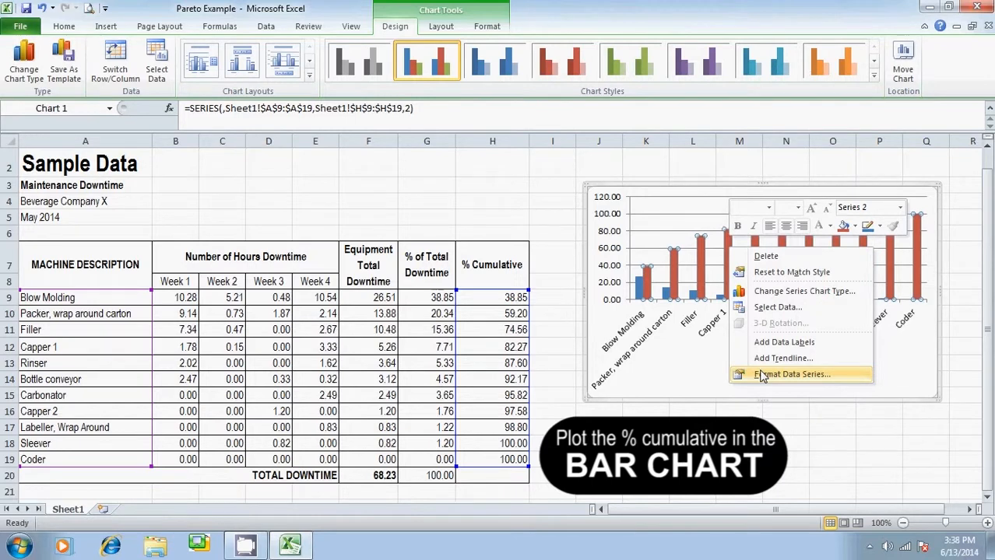
{"action": "left_click", "coordinate": [827, 299]}
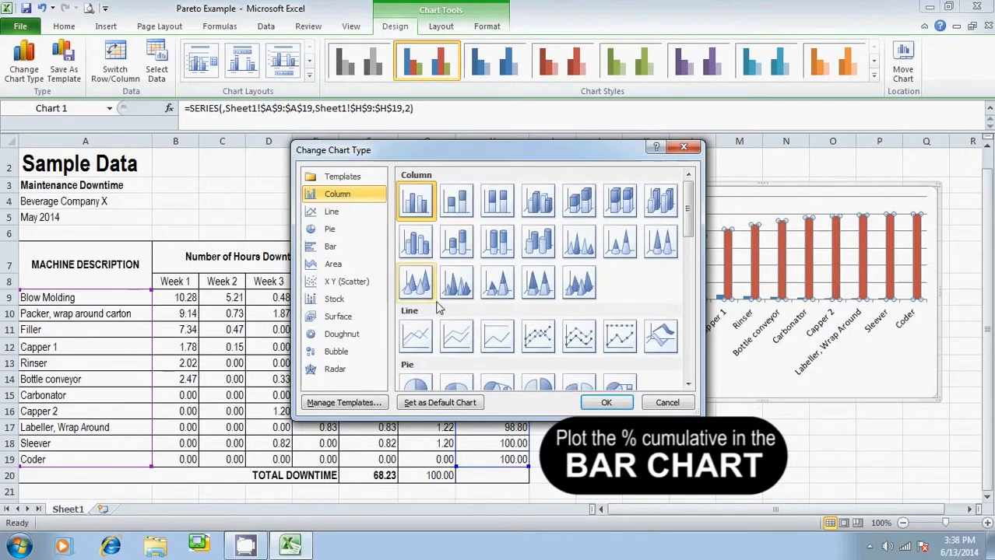
{"action": "left_click", "coordinate": [538, 335]}
{"action": "left_click", "coordinate": [602, 401]}
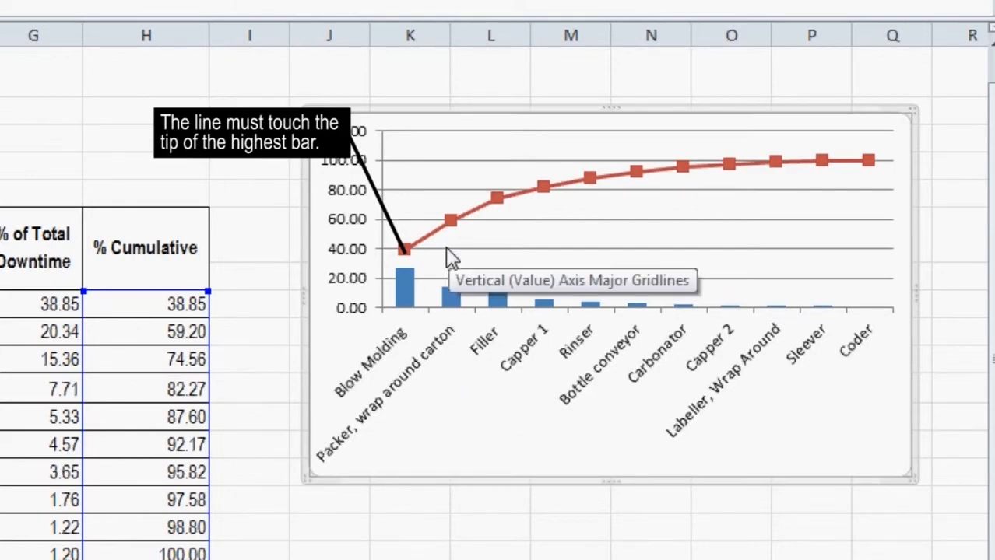
Plot the cumulative percentage line on the secondary axis
{"action": "left_click", "coordinate": [683, 170]}
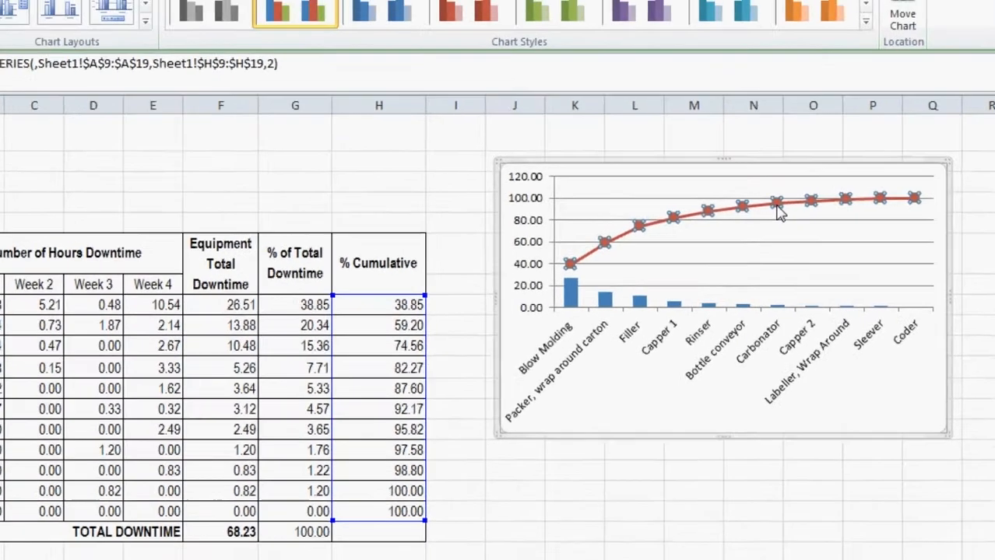
{"action": "right_click", "coordinate": [685, 171]}
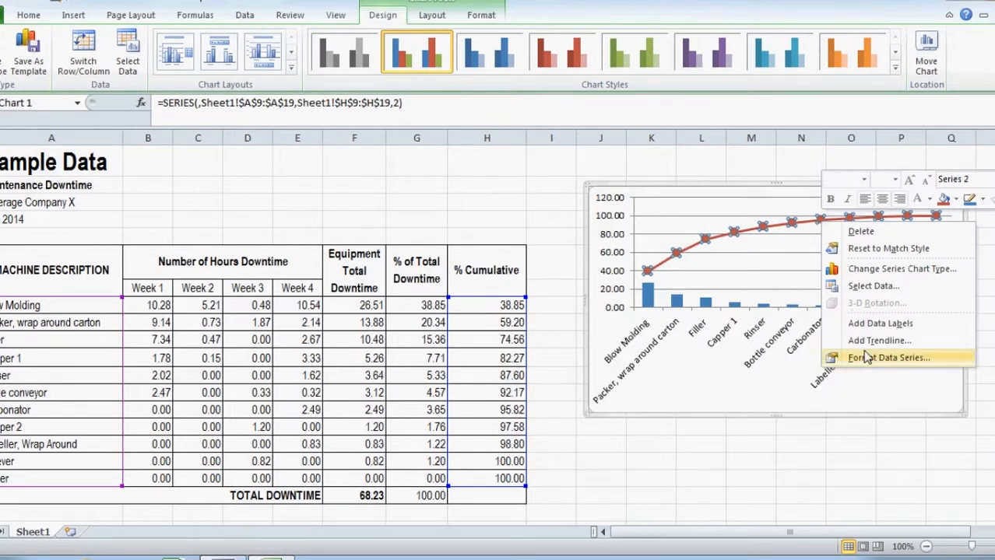
{"action": "left_click", "coordinate": [867, 358]}
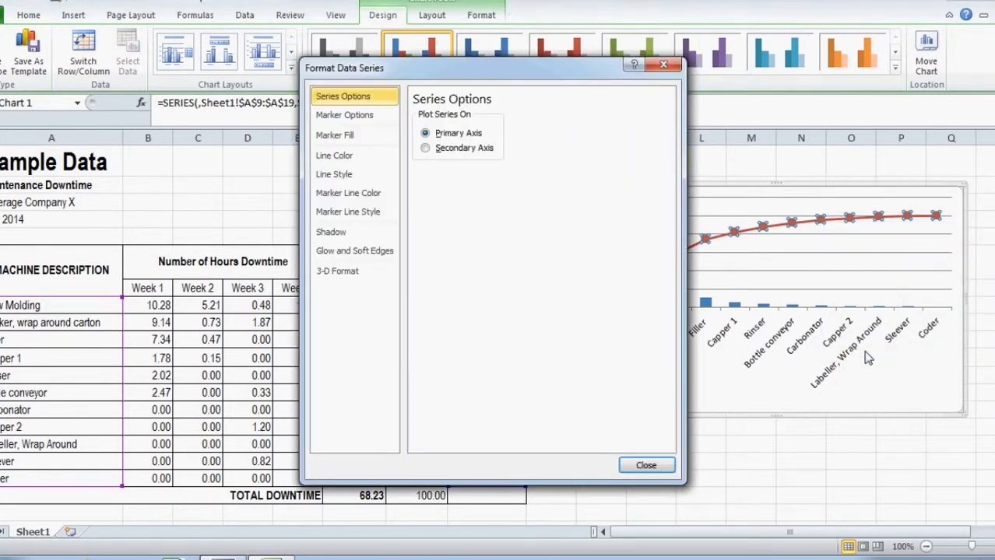
{"action": "left_click", "coordinate": [453, 154]}
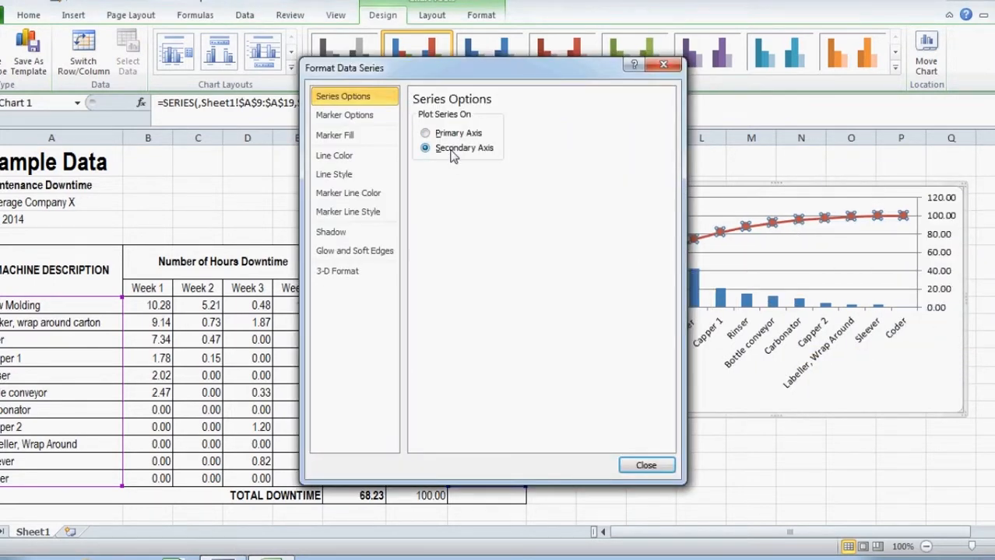
{"action": "left_click", "coordinate": [652, 466]}
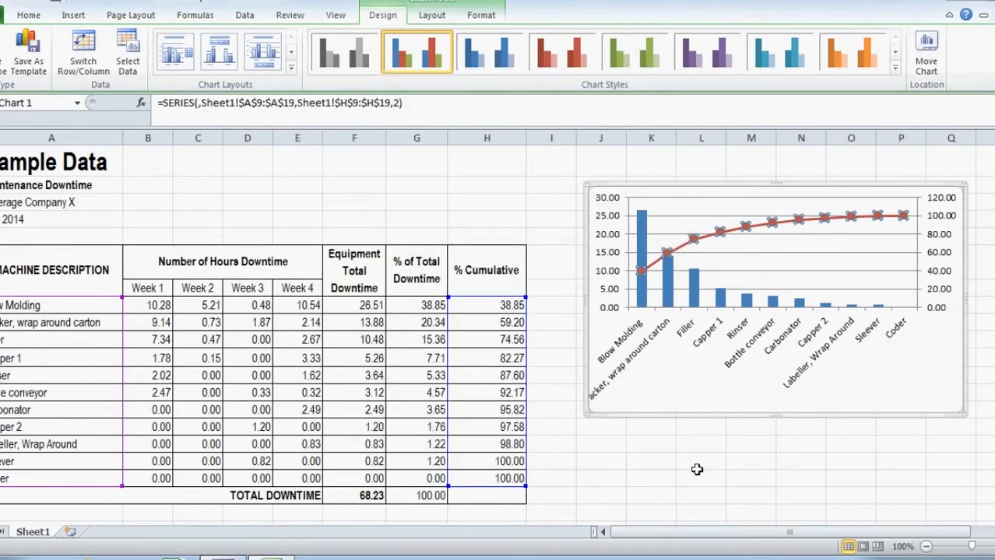
Fix the secondary vertical axis scale at a minimum of 0.0 and a maximum of 100
{"action": "left_click", "coordinate": [823, 460]}
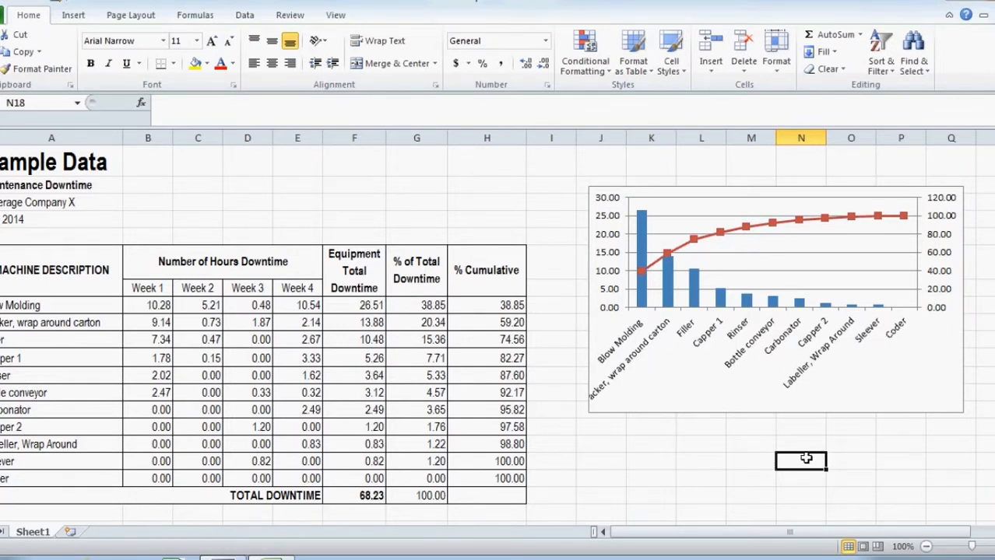
{"action": "left_click", "coordinate": [940, 294]}
{"action": "right_click", "coordinate": [939, 290]}
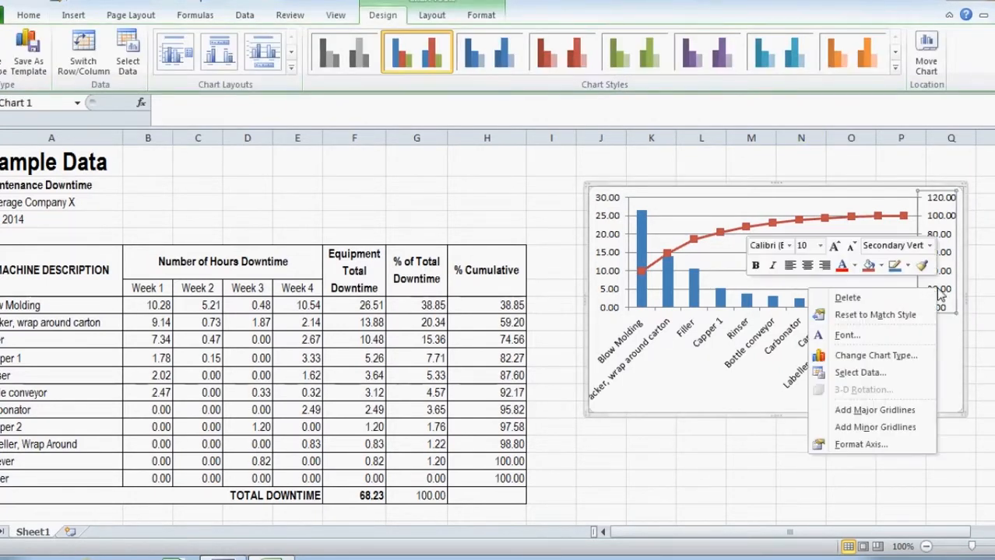
{"action": "left_click", "coordinate": [861, 444]}
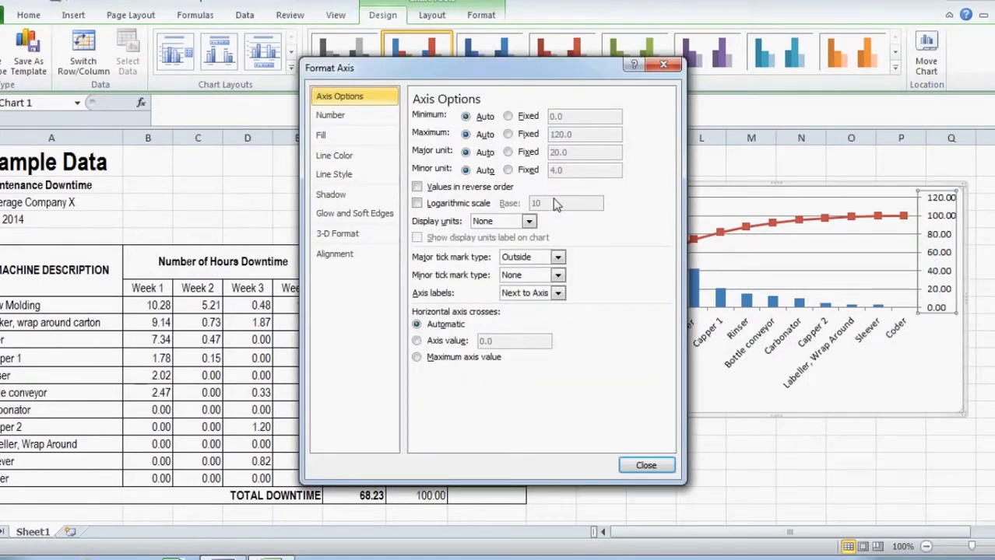
{"action": "left_click", "coordinate": [526, 117]}
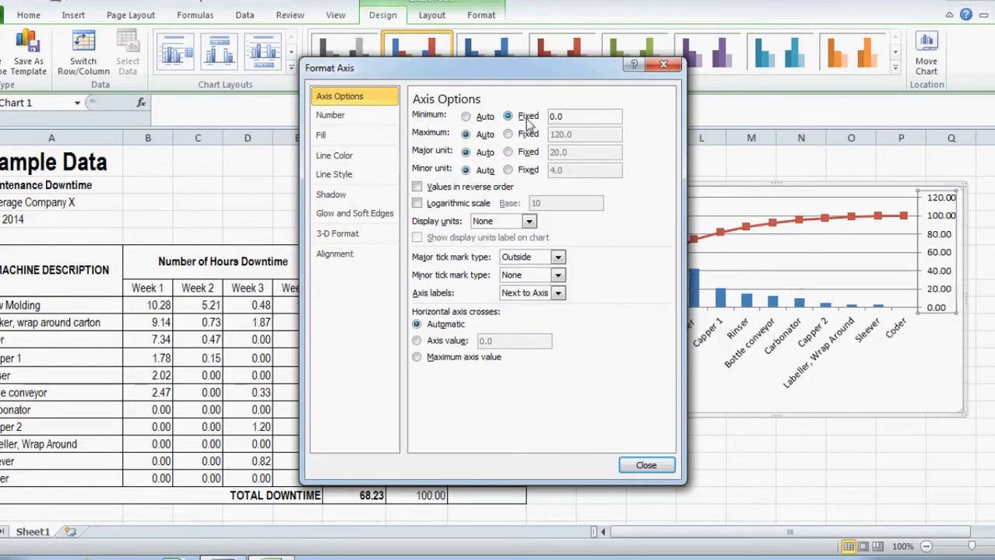
{"action": "left_click", "coordinate": [527, 135]}
{"action": "left_click_drag", "start_coordinate": [566, 135], "coordinate": [515, 136]}
{"action": "type", "text": "1"}
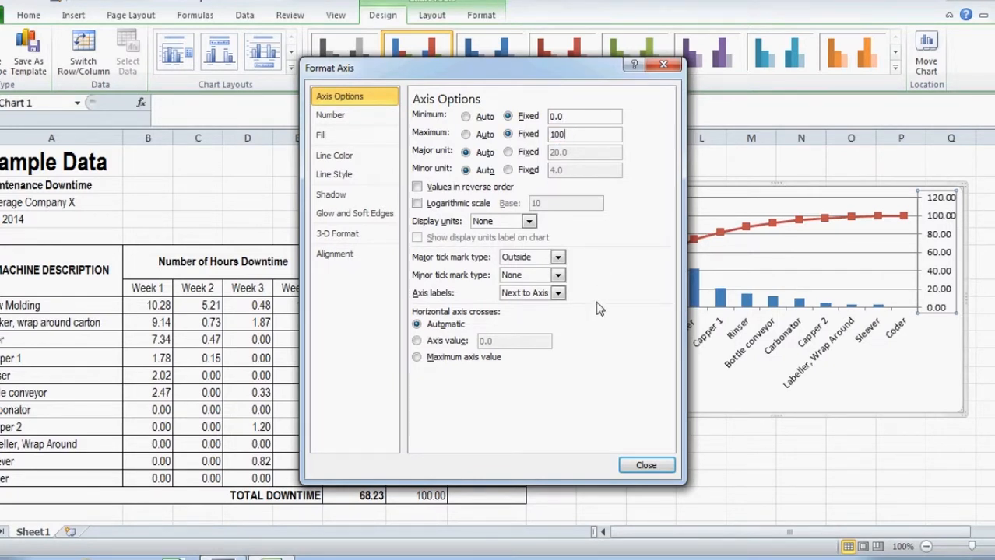
{"action": "left_click", "coordinate": [645, 467]}
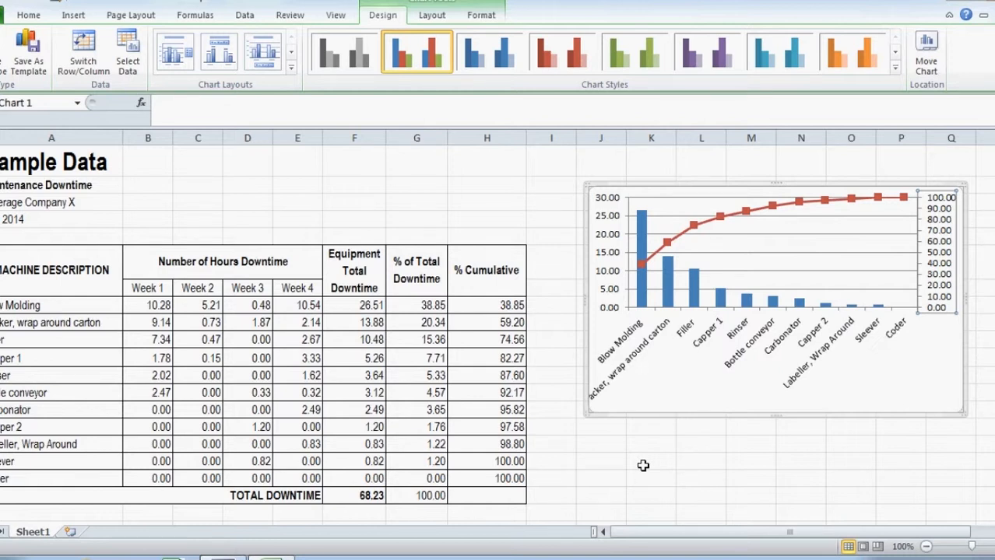
Fix the primary vertical axis scale at a minimum of 0.0 and a maximum of 68.23, the total downtime
{"action": "left_click", "coordinate": [612, 253]}
{"action": "right_click", "coordinate": [612, 254]}
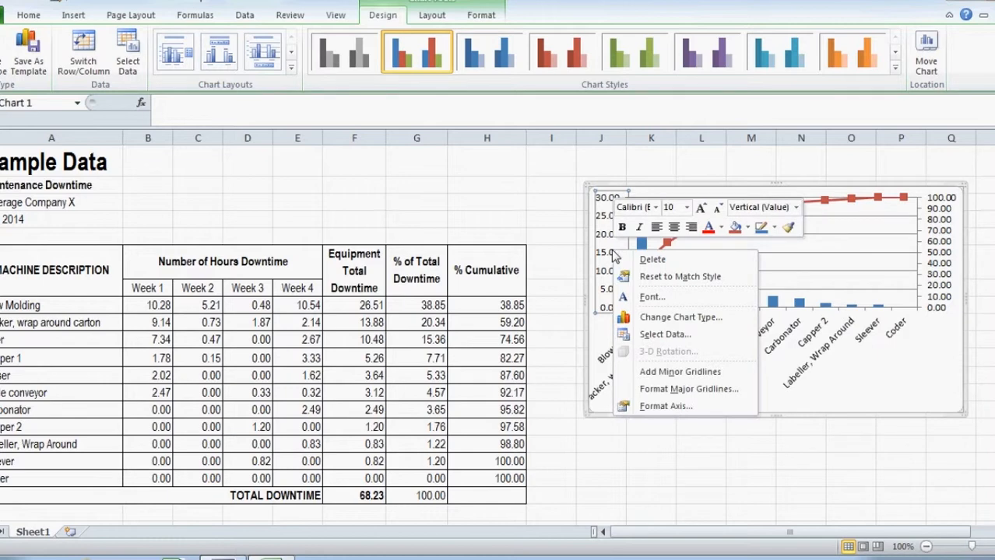
{"action": "left_click", "coordinate": [657, 403]}
{"action": "left_click", "coordinate": [522, 121]}
{"action": "left_click", "coordinate": [527, 135]}
{"action": "left_click_drag", "start_coordinate": [550, 80], "coordinate": [743, 56]}
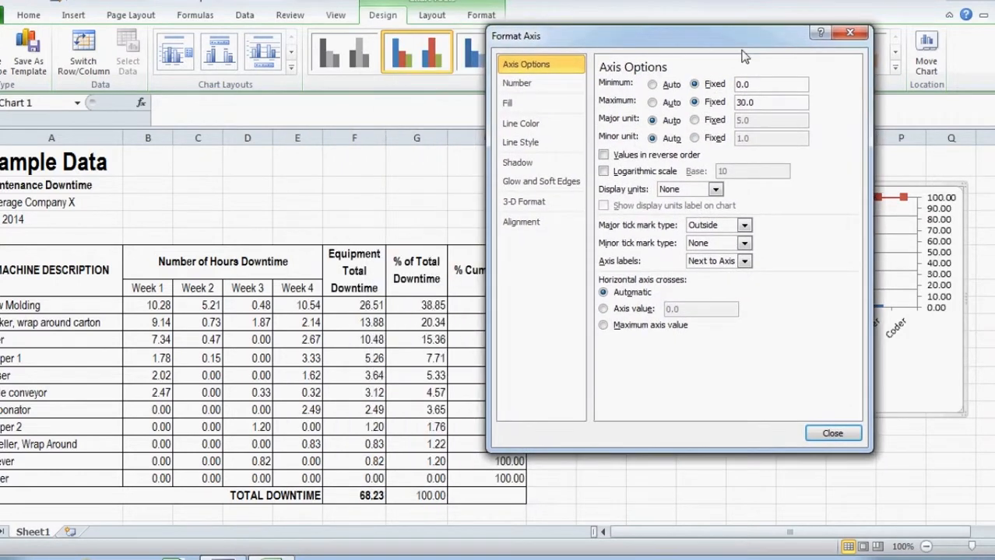
{"action": "left_click_drag", "start_coordinate": [732, 102], "coordinate": [753, 108]}
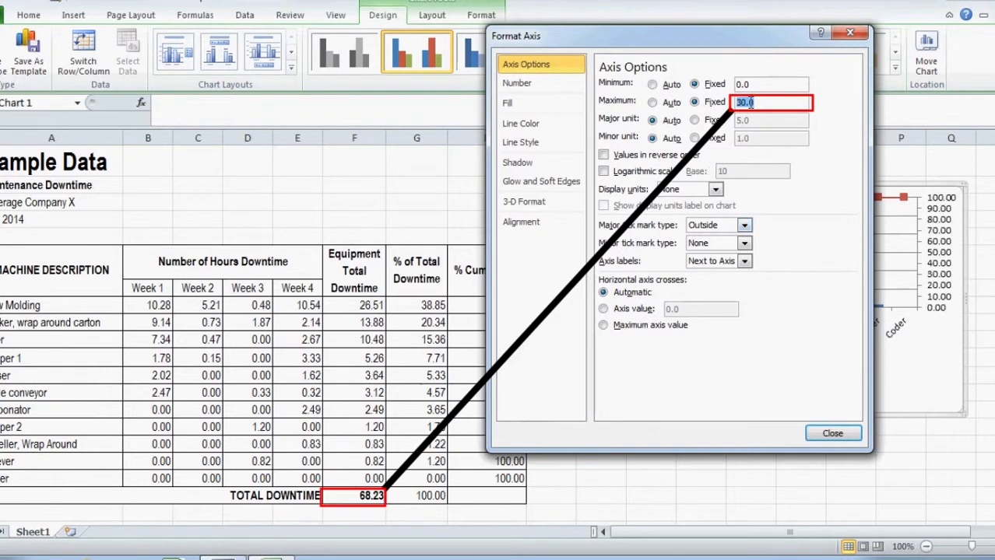
{"action": "type", "text": "68.23"}
{"action": "left_click", "coordinate": [827, 432]}
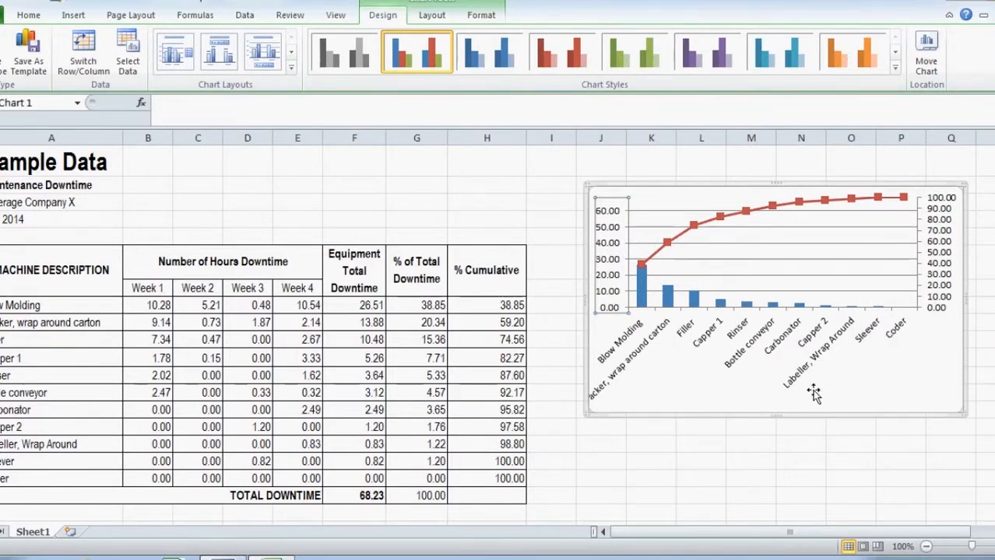
Set the gap width of the downtime columns to 0%
{"action": "right_click", "coordinate": [696, 298]}
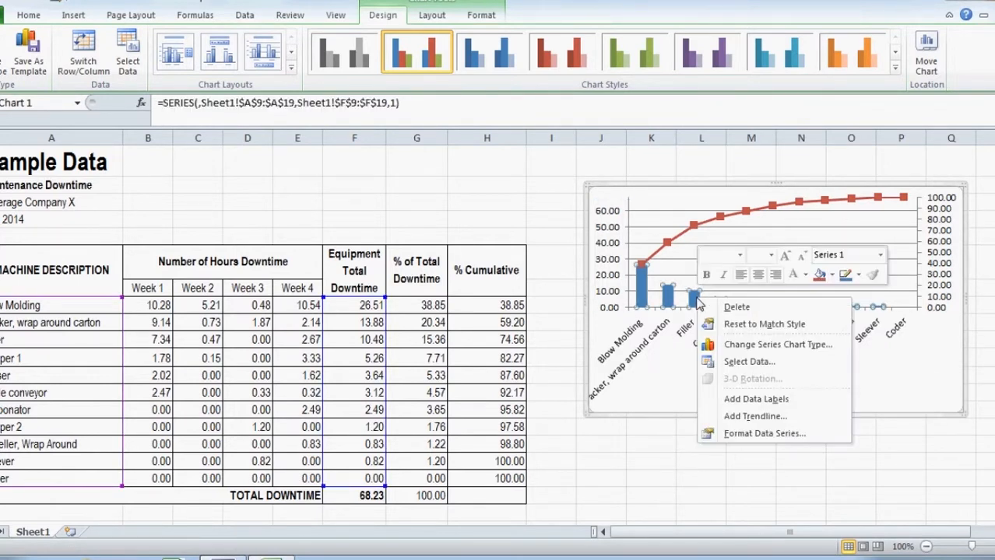
{"action": "left_click", "coordinate": [754, 434]}
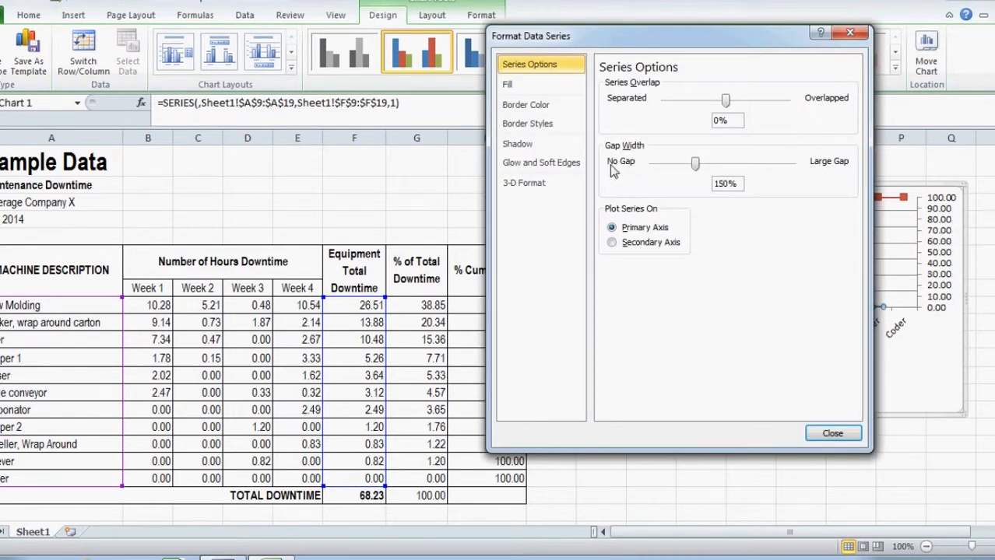
{"action": "left_click_drag", "start_coordinate": [695, 164], "coordinate": [624, 167]}
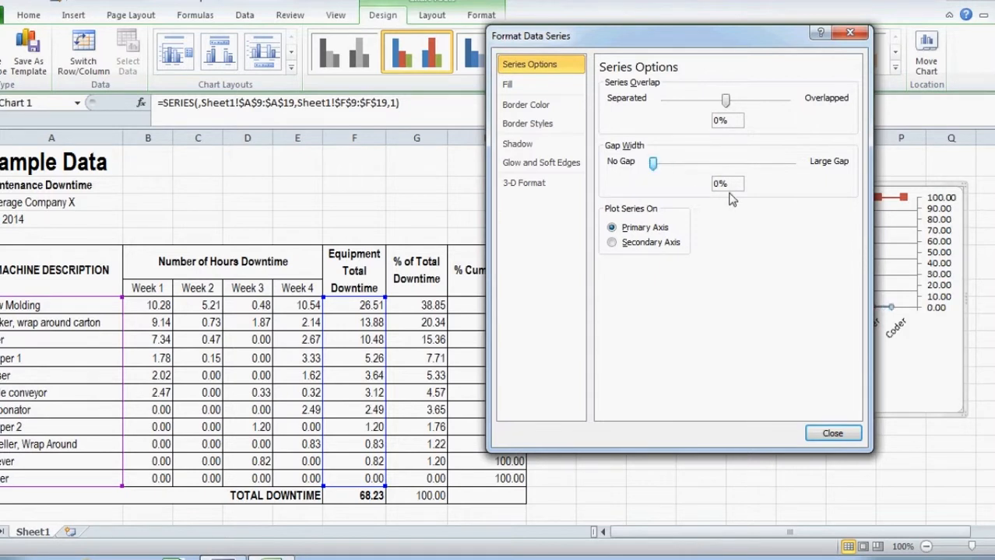
{"action": "left_click", "coordinate": [833, 434]}
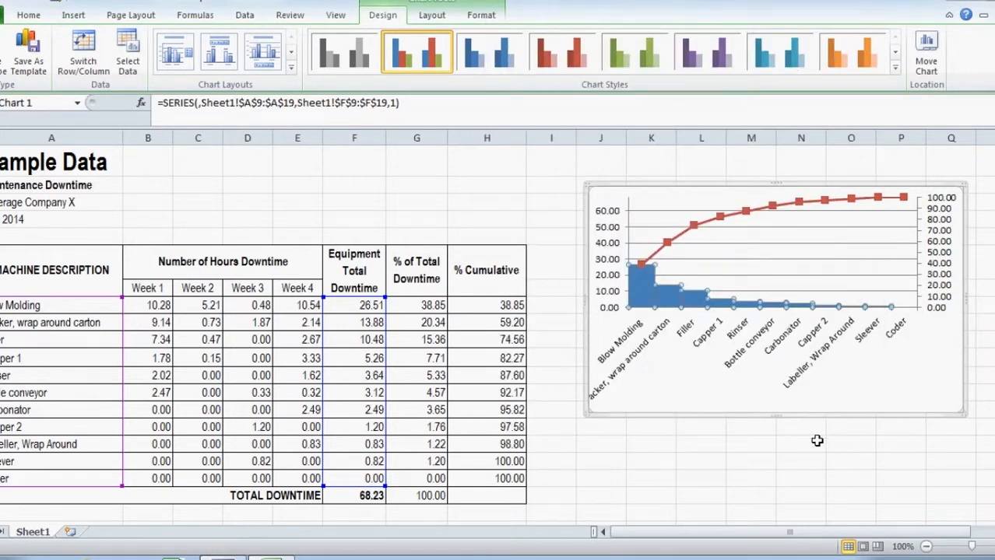
Give the downtime columns a solid black border
{"action": "right_click", "coordinate": [676, 298]}
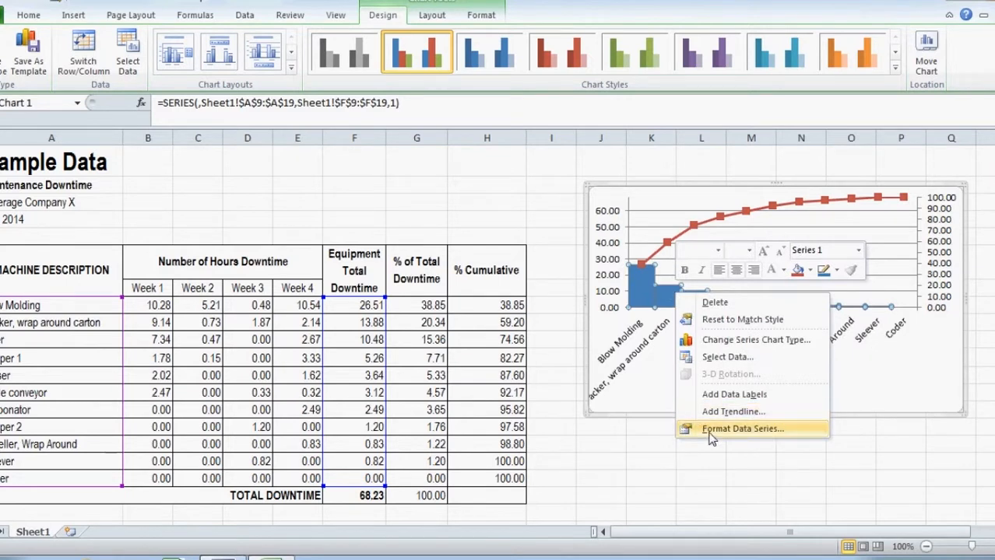
{"action": "left_click", "coordinate": [710, 432]}
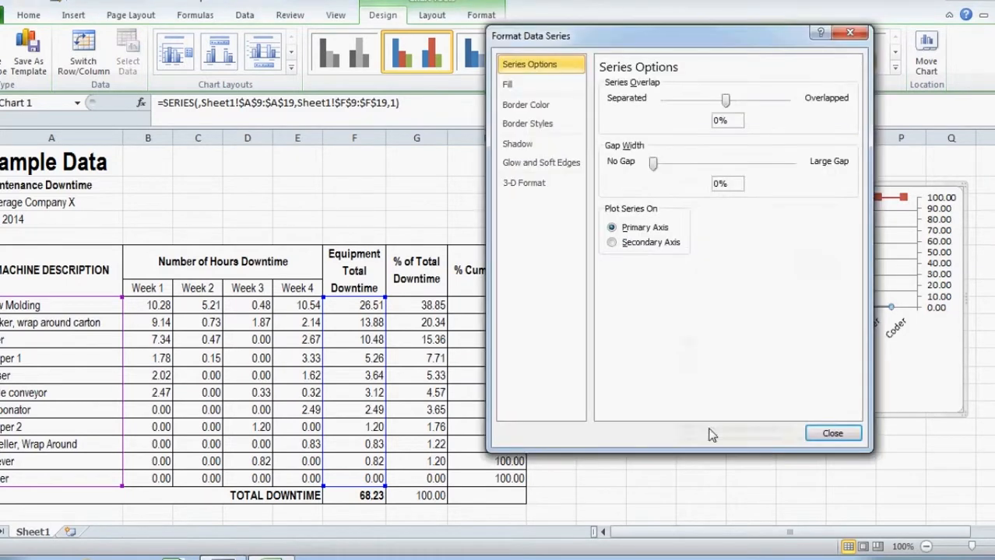
{"action": "left_click", "coordinate": [533, 107]}
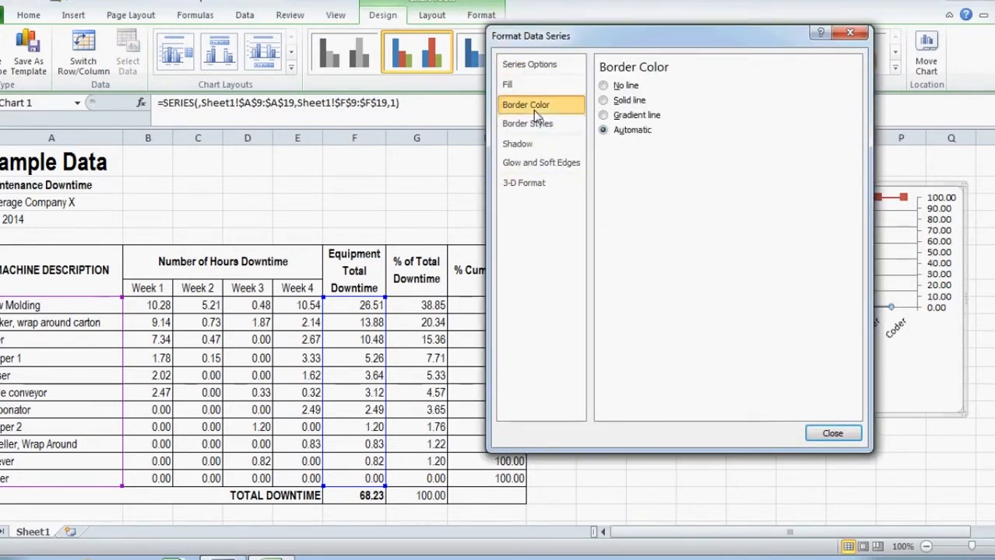
{"action": "left_click", "coordinate": [606, 101]}
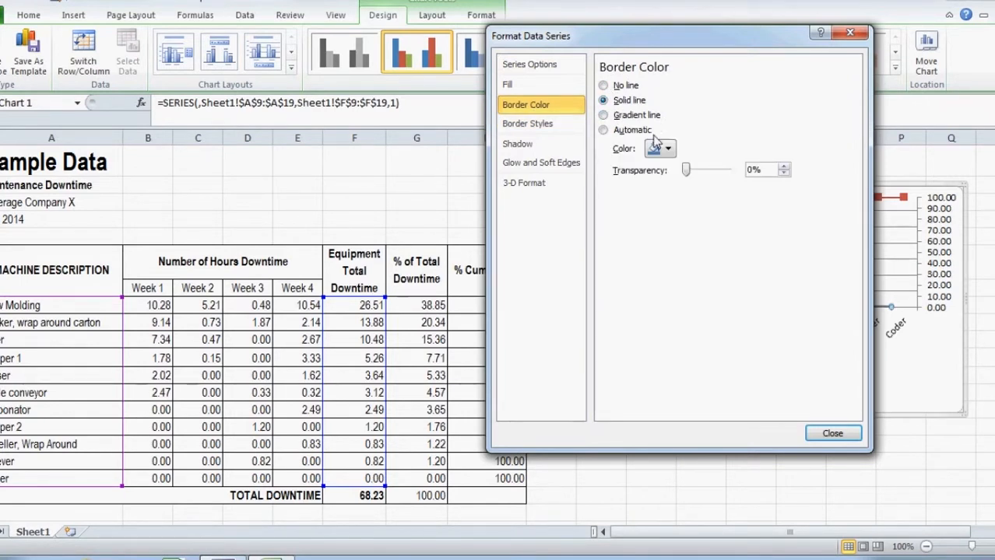
{"action": "left_click", "coordinate": [667, 151]}
{"action": "left_click", "coordinate": [663, 176]}
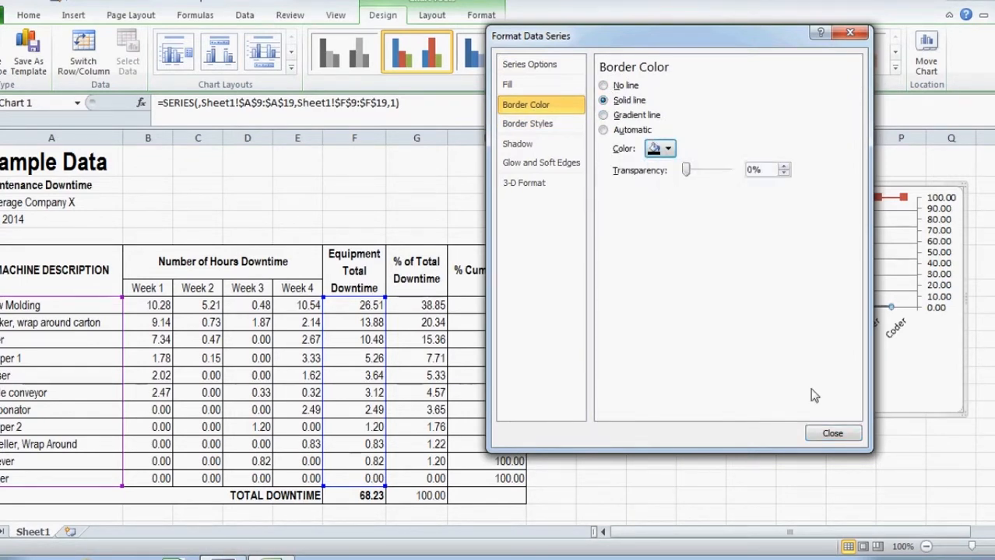
{"action": "left_click", "coordinate": [832, 435]}
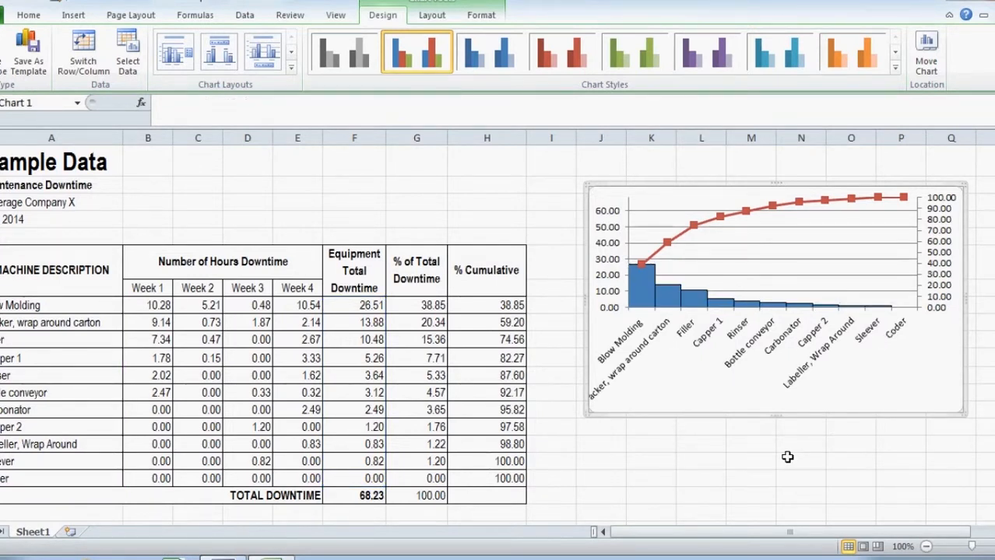
Add a chart title placed above the chart
{"action": "left_click", "coordinate": [481, 15]}
{"action": "left_click", "coordinate": [432, 15]}
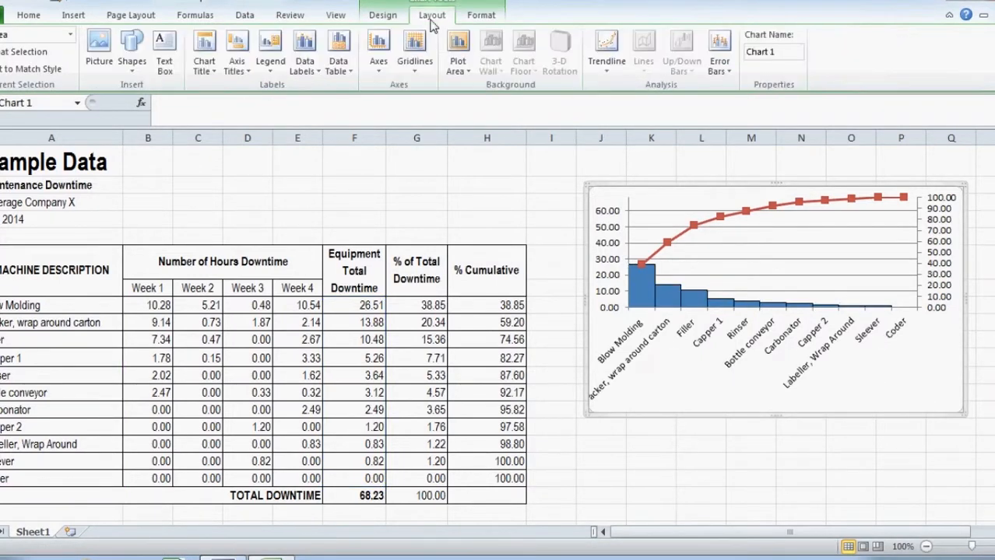
{"action": "left_click", "coordinate": [212, 70]}
{"action": "left_click", "coordinate": [232, 132]}
{"action": "left_click", "coordinate": [206, 67]}
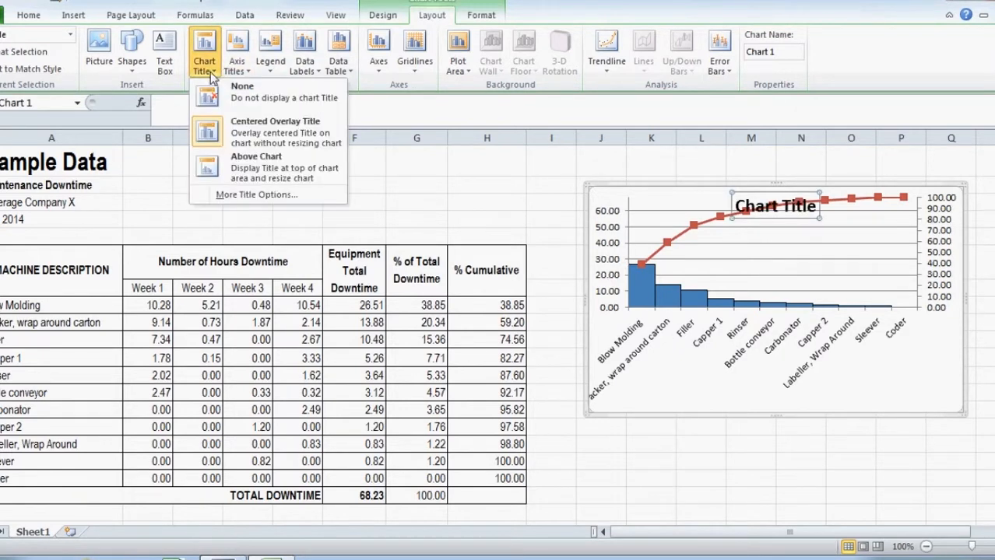
{"action": "left_click", "coordinate": [236, 161]}
Replace the title text with "Machine Downtime of Line 1 of Beverage Company X" and a second line "Week 1 - 4, May 2014"
{"action": "left_click_drag", "start_coordinate": [735, 206], "coordinate": [817, 205]}
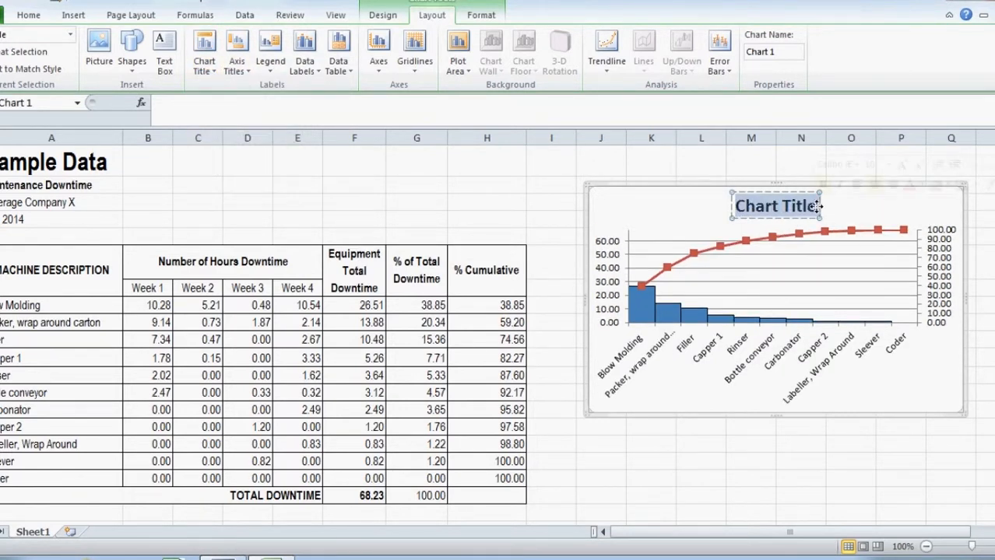
{"action": "type", "text": "Downtime"}
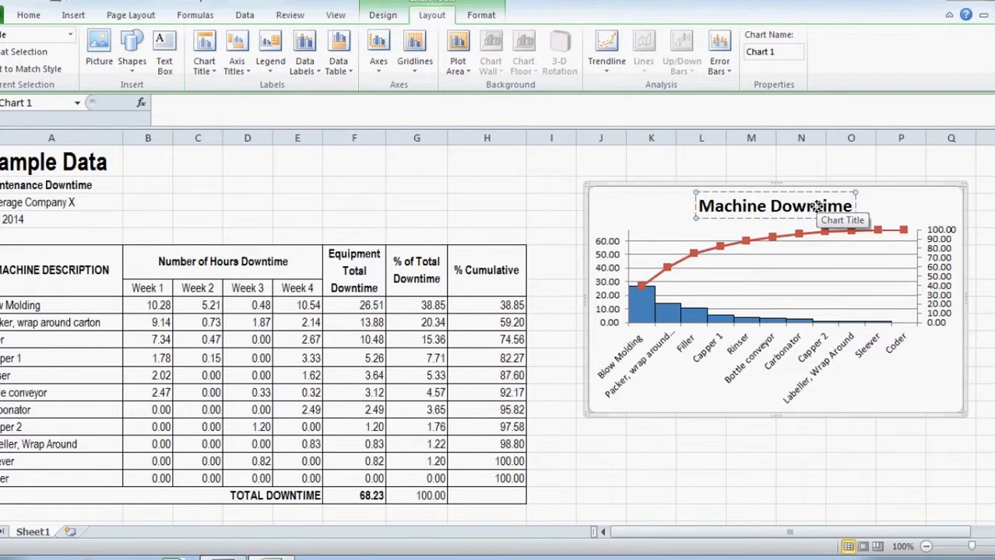
{"action": "type", "text": " of Line 1 of Beverage Company X"}
{"action": "key", "text": "Return"}
{"action": "type", "text": "Week 1 - 4, May 2014"}
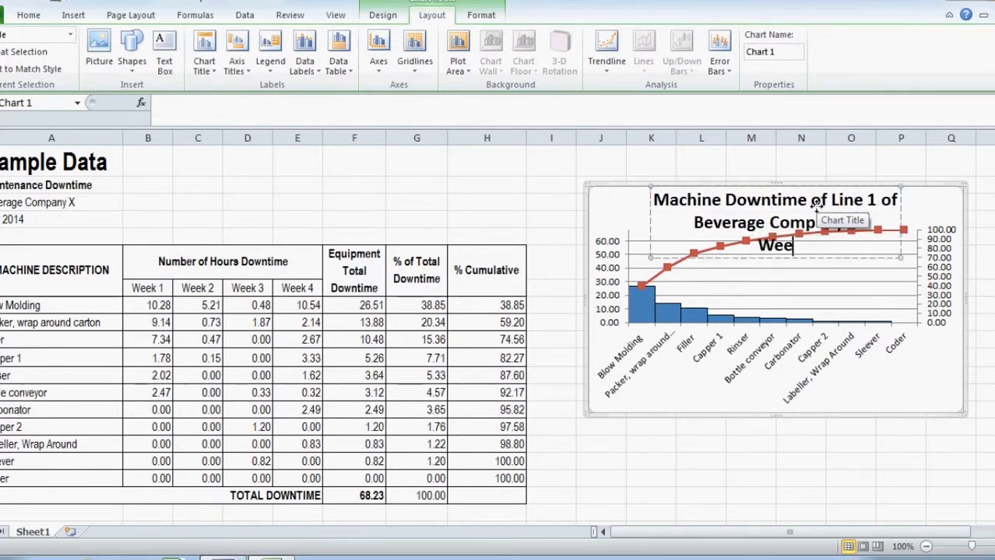
Shrink the chart title's font and make its second line non-bold, italic and smaller
{"action": "key", "text": "ctrl+a"}
{"action": "key", "text": "ctrl+shift+comma"}
{"action": "key", "text": "ctrl+shift+comma"}
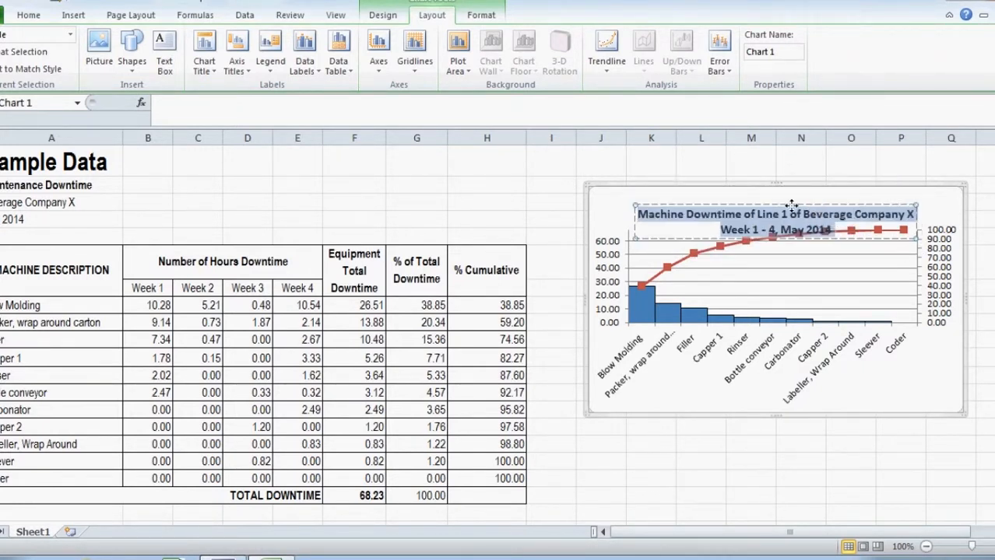
{"action": "left_click", "coordinate": [806, 213]}
{"action": "left_click_drag", "start_coordinate": [831, 212], "coordinate": [726, 213]}
{"action": "key", "text": "ctrl+i"}
{"action": "key", "text": "ctrl+shift+comma"}
{"action": "left_click", "coordinate": [809, 444]}
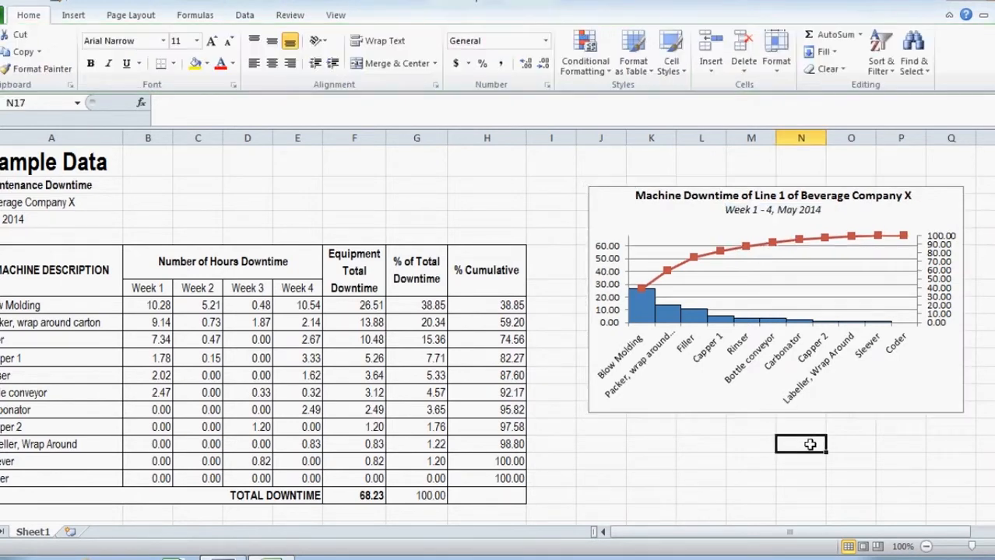
Enlarge the chart by extending its lower edge and widening it on both sides
{"action": "left_click", "coordinate": [848, 410]}
{"action": "left_click_drag", "start_coordinate": [777, 415], "coordinate": [779, 471]}
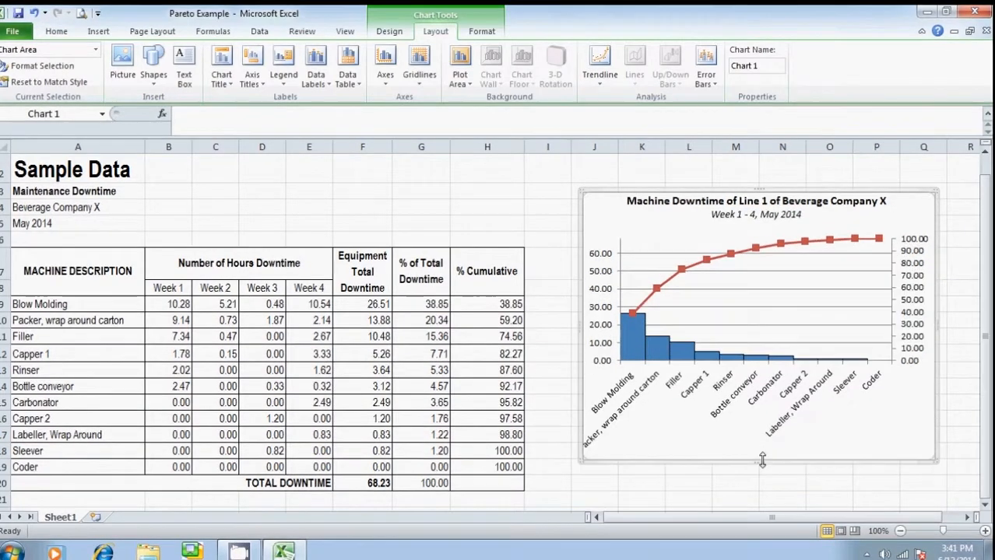
{"action": "left_click", "coordinate": [720, 477]}
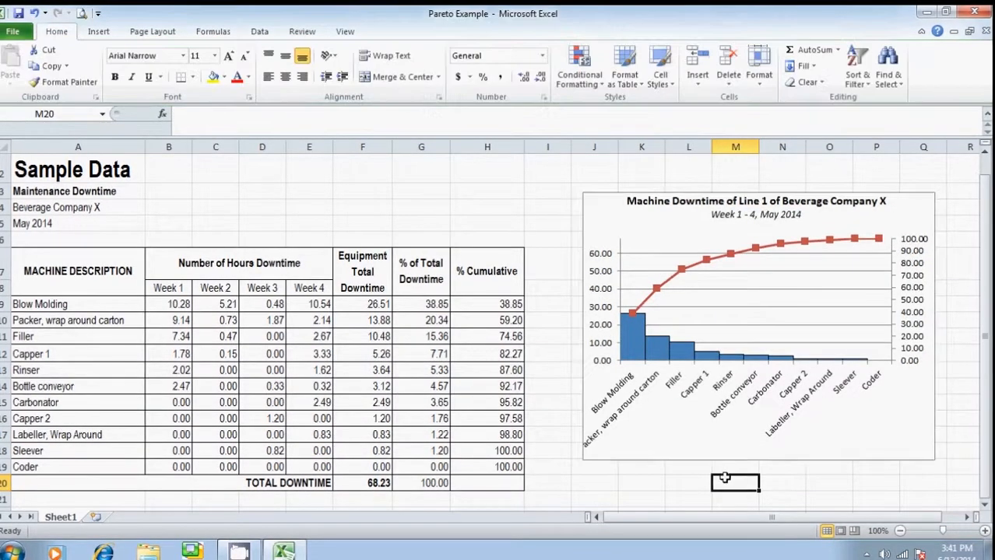
{"action": "left_click", "coordinate": [933, 322]}
{"action": "left_click_drag", "start_coordinate": [934, 322], "coordinate": [966, 327]}
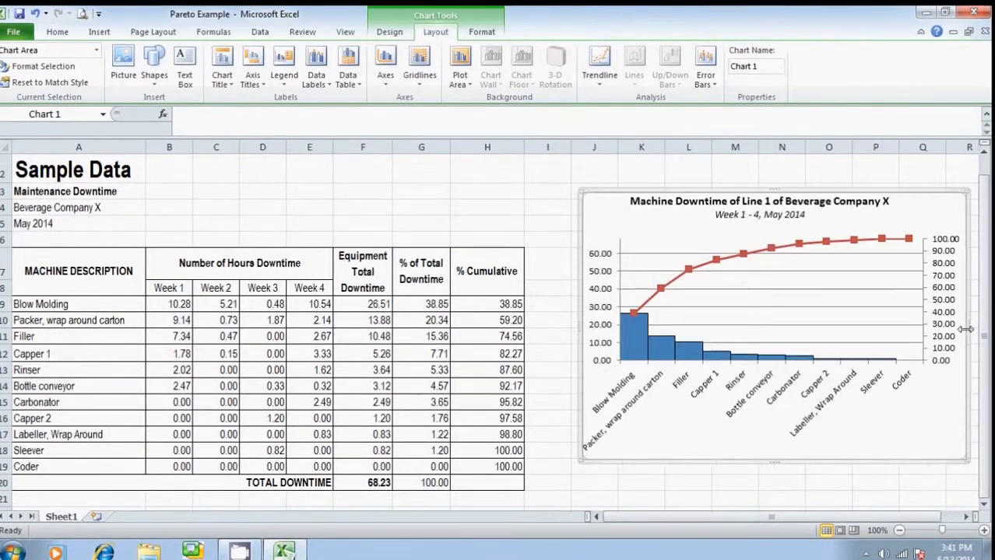
{"action": "left_click_drag", "start_coordinate": [578, 326], "coordinate": [550, 322]}
{"action": "left_click", "coordinate": [681, 484]}
{"action": "left_click", "coordinate": [781, 498]}
Add a rotated title reading "Downtime (hour)" to the primary vertical axis
{"action": "left_click", "coordinate": [585, 336]}
{"action": "left_click", "coordinate": [585, 336]}
{"action": "left_click", "coordinate": [476, 33]}
{"action": "left_click", "coordinate": [448, 36]}
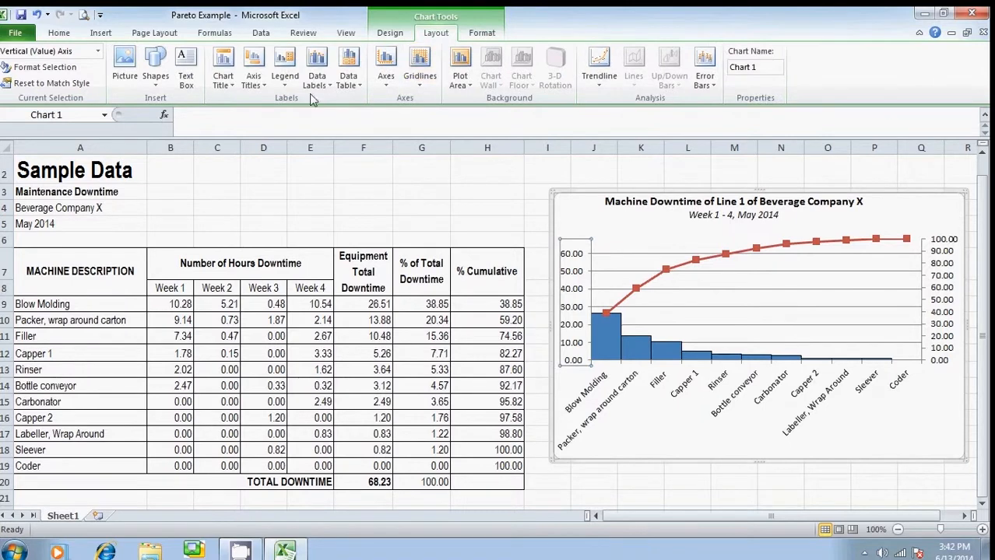
{"action": "left_click", "coordinate": [265, 86]}
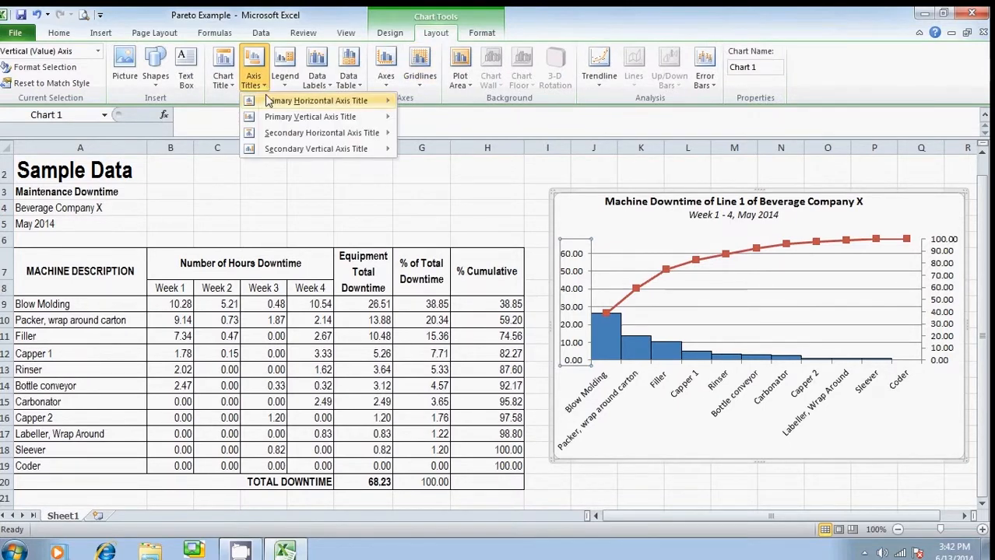
{"action": "mouse_move", "coordinate": [327, 117]}
{"action": "left_click", "coordinate": [420, 156]}
{"action": "left_click_drag", "start_coordinate": [573, 284], "coordinate": [683, 359]}
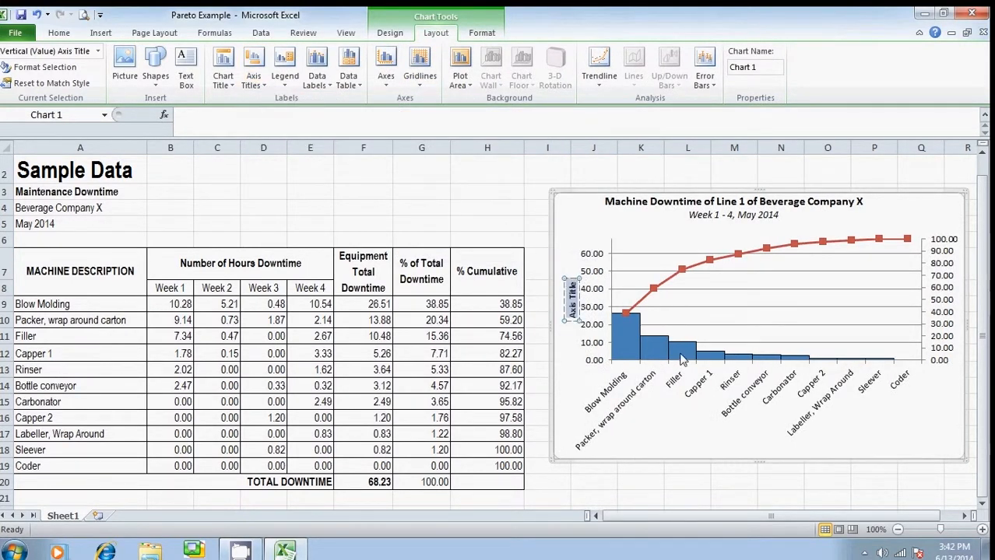
{"action": "type", "text": "Downtime (hour"}
Add a rotated title reading "% Cumulative" to the secondary vertical axis
{"action": "left_click", "coordinate": [943, 296]}
{"action": "left_click", "coordinate": [253, 77]}
{"action": "mouse_move", "coordinate": [315, 148]}
{"action": "left_click", "coordinate": [452, 191]}
{"action": "left_click_drag", "start_coordinate": [947, 278], "coordinate": [943, 321]}
{"action": "type", "text": "% Cumulative"}
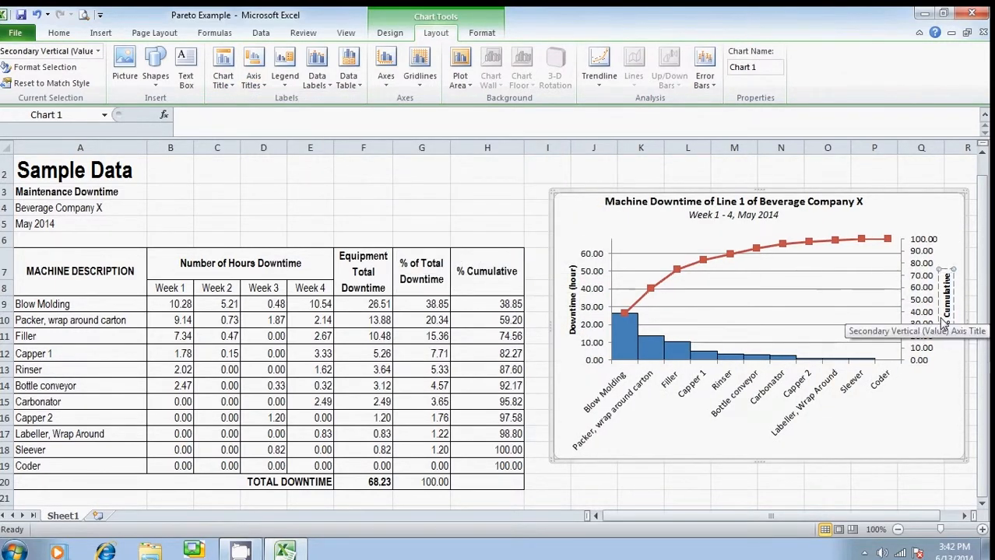
{"action": "left_click", "coordinate": [829, 483]}
Draw a straight horizontal line about 2.88" long from the 80% mark on the secondary axis to the cumulative curve
{"action": "left_click", "coordinate": [102, 33]}
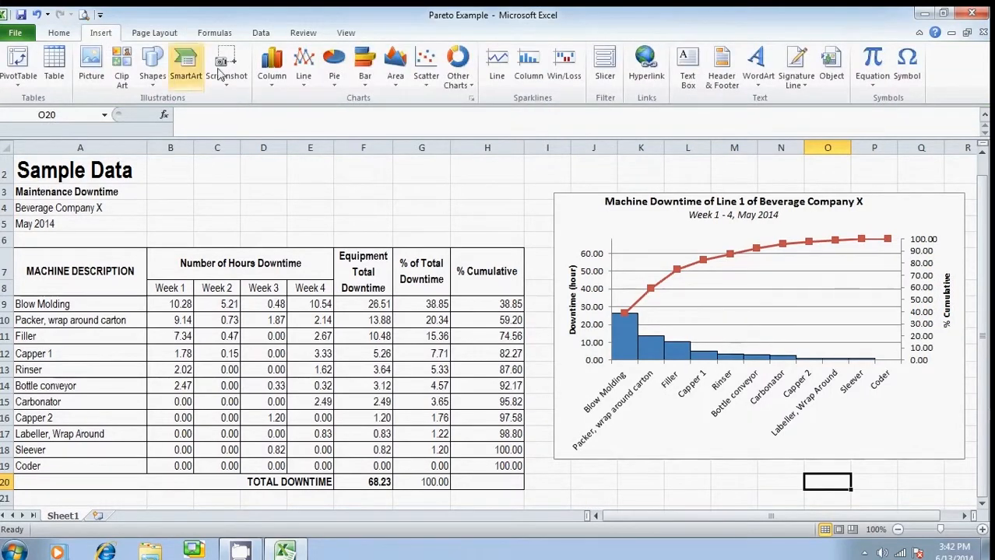
{"action": "left_click", "coordinate": [153, 81]}
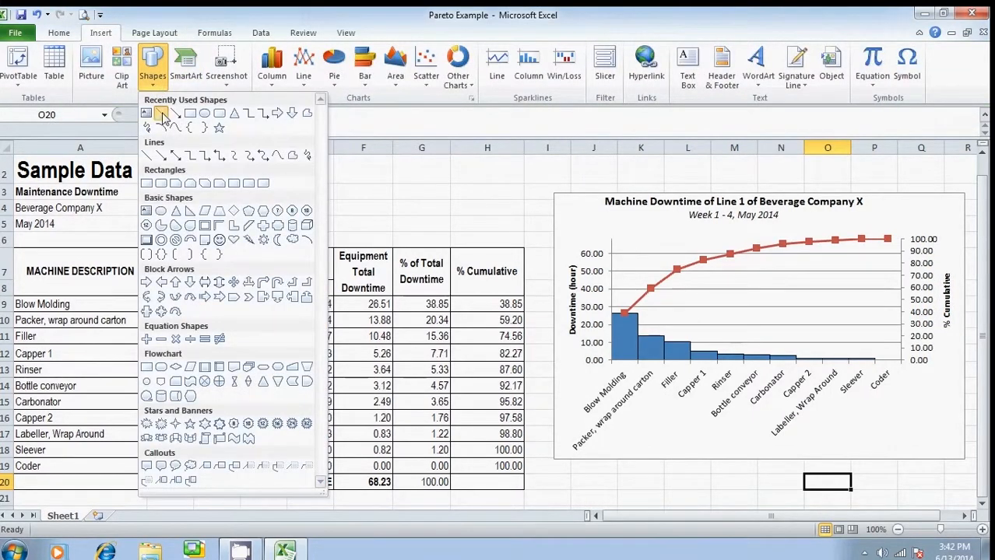
{"action": "left_click", "coordinate": [161, 113]}
{"action": "mouse_move", "coordinate": [900, 263]}
{"action": "left_mouse_down"}
{"action": "mouse_move", "coordinate": [760, 256]}
{"action": "mouse_move", "coordinate": [700, 265]}
{"action": "mouse_move", "coordinate": [698, 274]}
{"action": "left_mouse_up"}
{"action": "key", "text": "shift"}
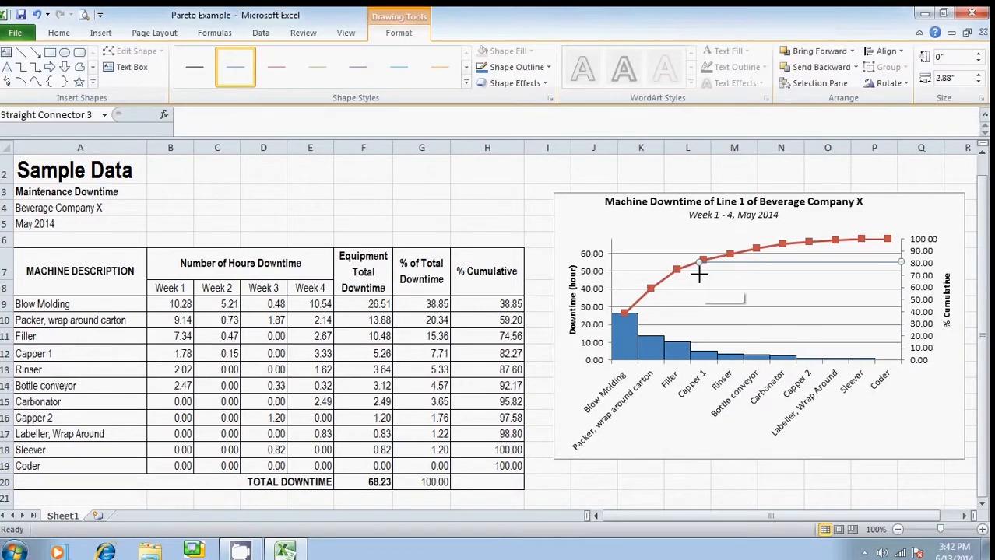
Format the horizontal 80% line with a black outline and a weight of 2¼ pt
{"action": "left_click", "coordinate": [520, 67]}
{"action": "left_click", "coordinate": [494, 114]}
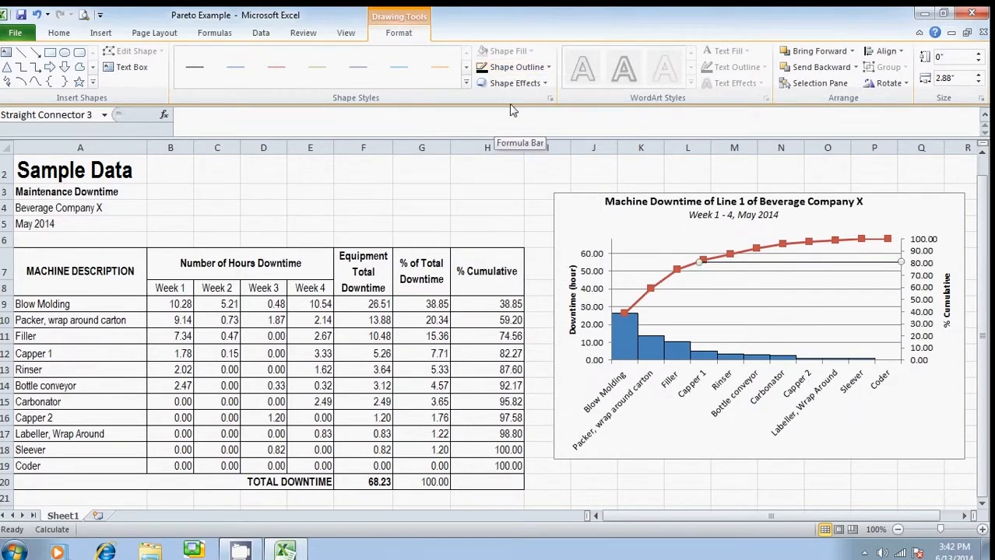
{"action": "left_click", "coordinate": [515, 67]}
{"action": "mouse_move", "coordinate": [545, 240]}
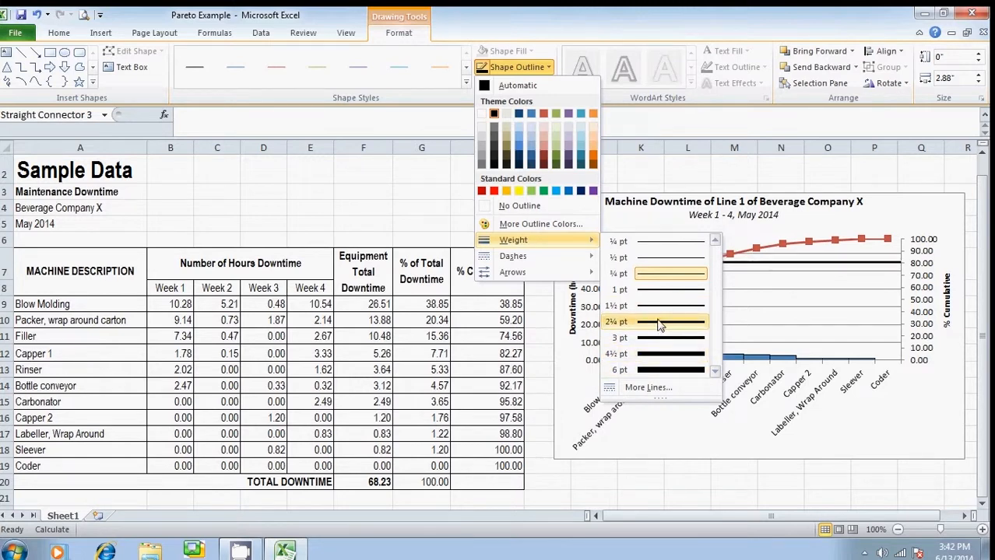
{"action": "left_click", "coordinate": [659, 322]}
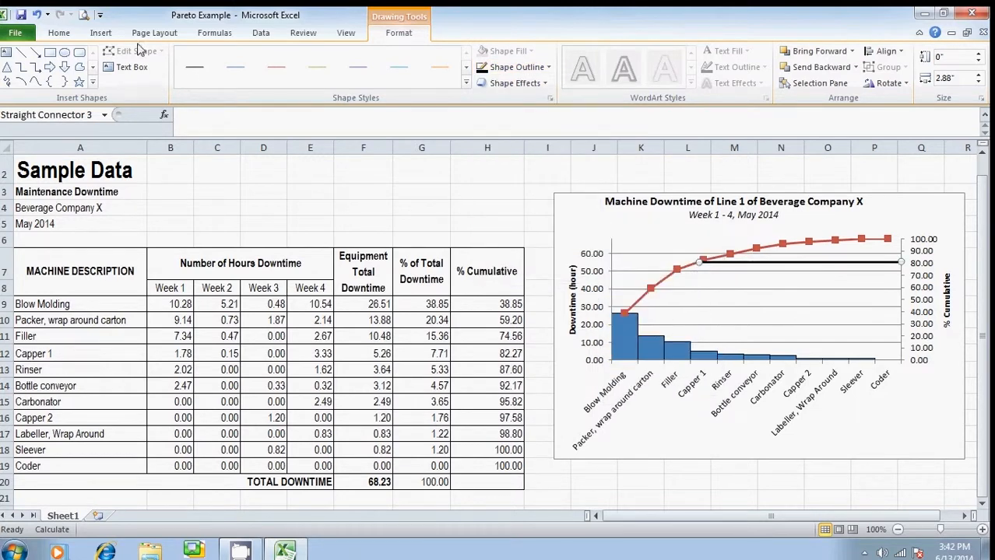
Draw a straight vertical line about 1.25" long from the 80% line's end at the curve down to the Capper 1 column
{"action": "left_click", "coordinate": [100, 32]}
{"action": "left_click", "coordinate": [153, 66]}
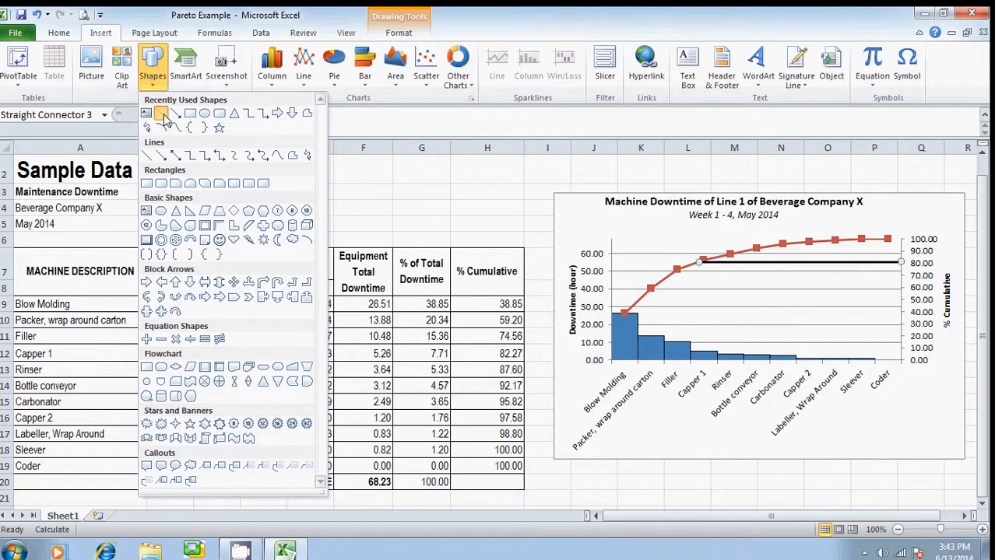
{"action": "left_click", "coordinate": [161, 114]}
{"action": "left_click_drag", "start_coordinate": [698, 263], "coordinate": [698, 351]}
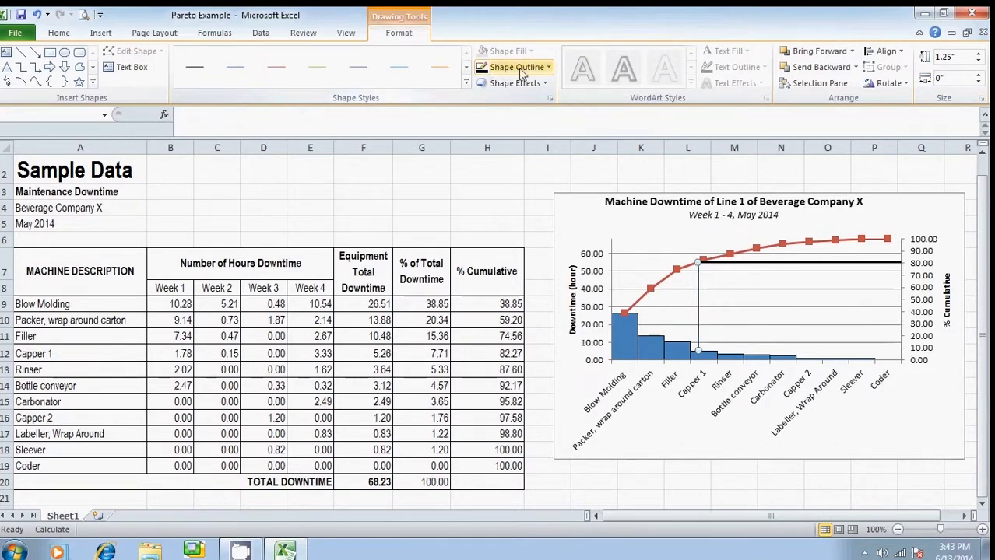
Set the vertical line's outline weight to 2¼ pt and deselect it
{"action": "left_click", "coordinate": [492, 68]}
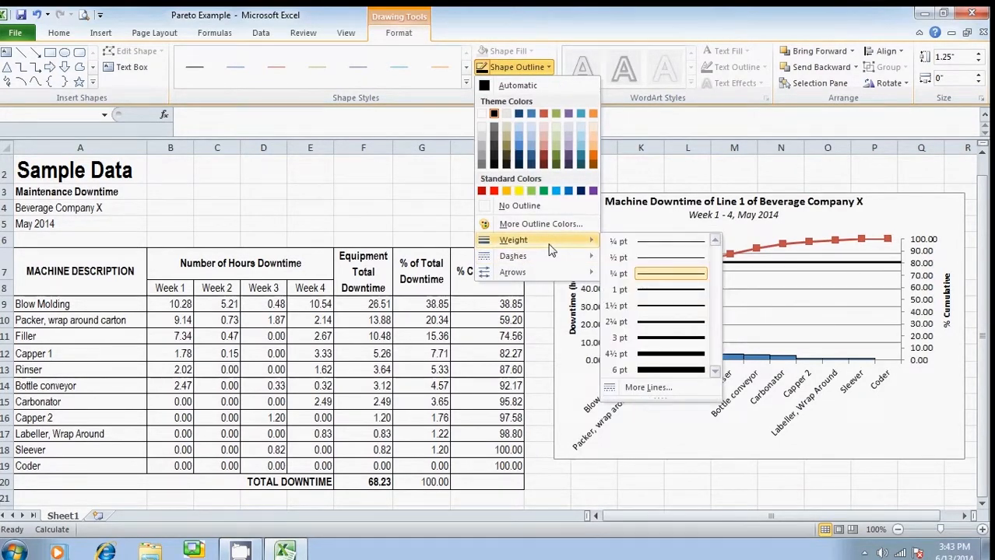
{"action": "left_click", "coordinate": [650, 326]}
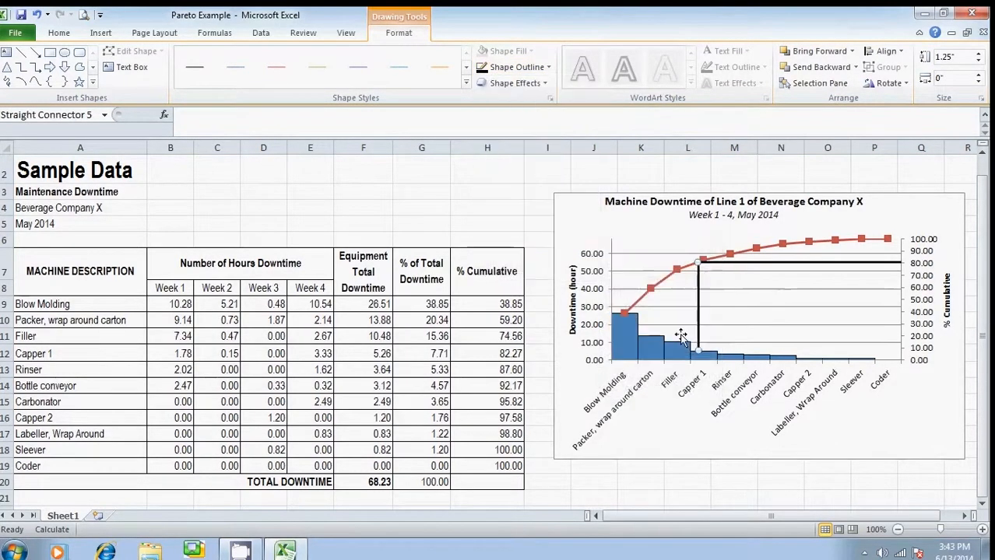
{"action": "left_click", "coordinate": [677, 488]}
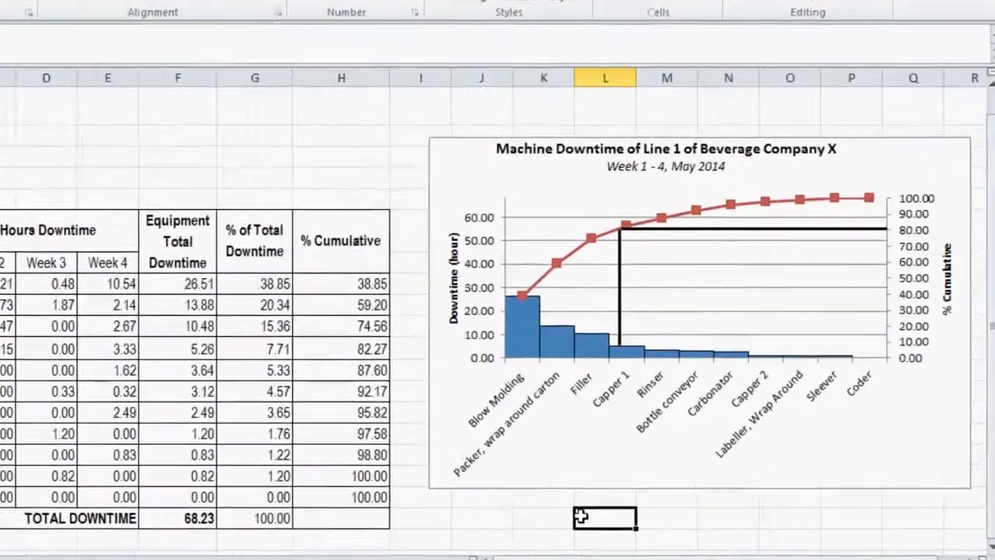